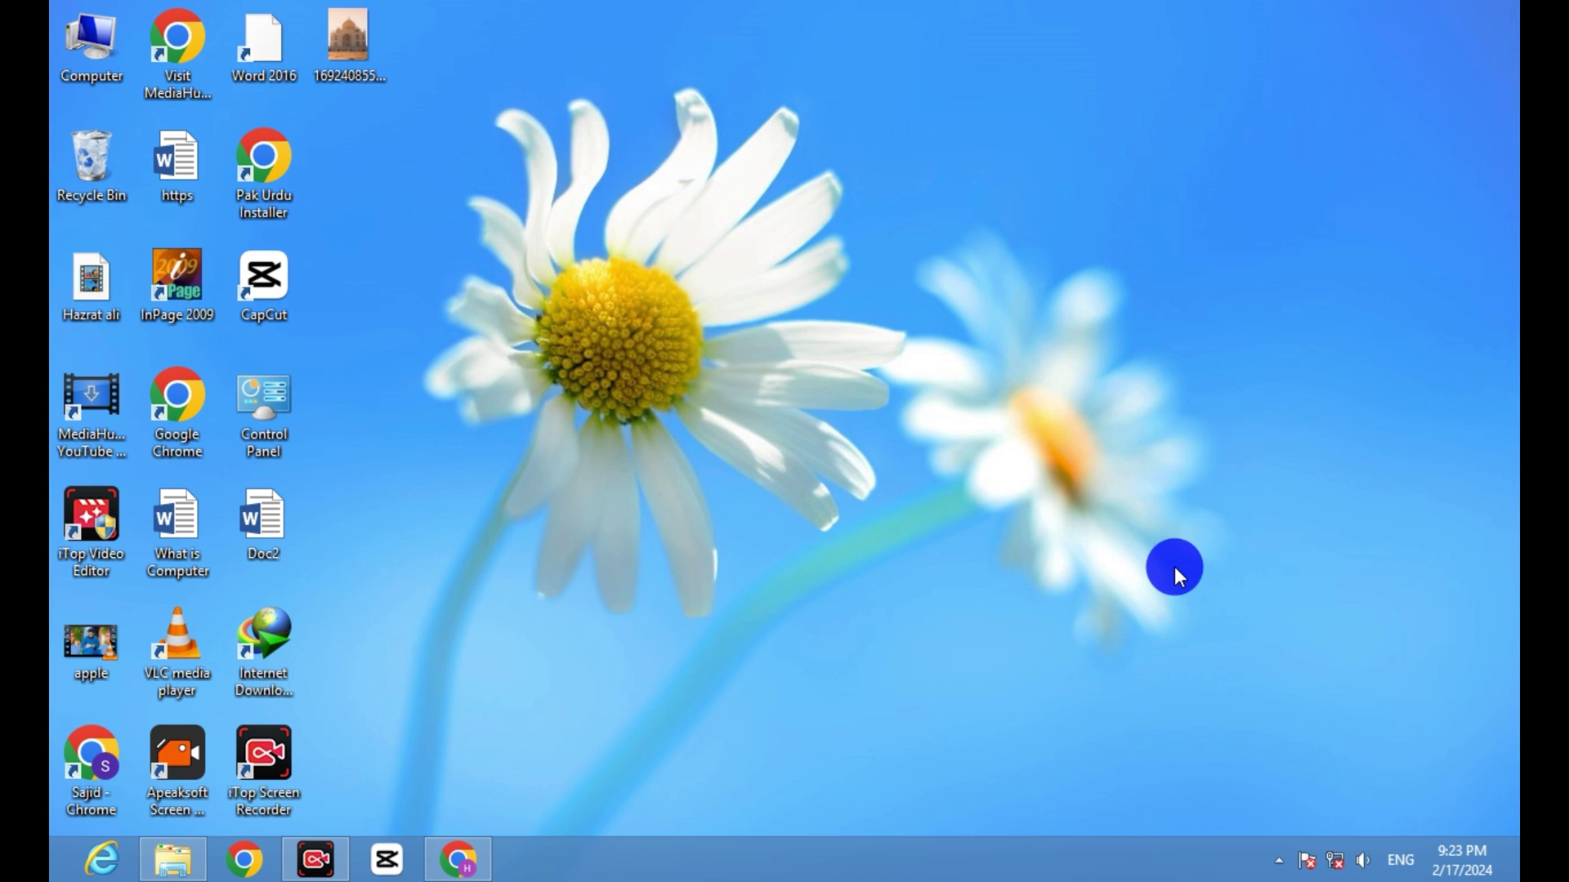
Launch Word 2016, create a blank document and maximize its window.
double_click(247, 56)
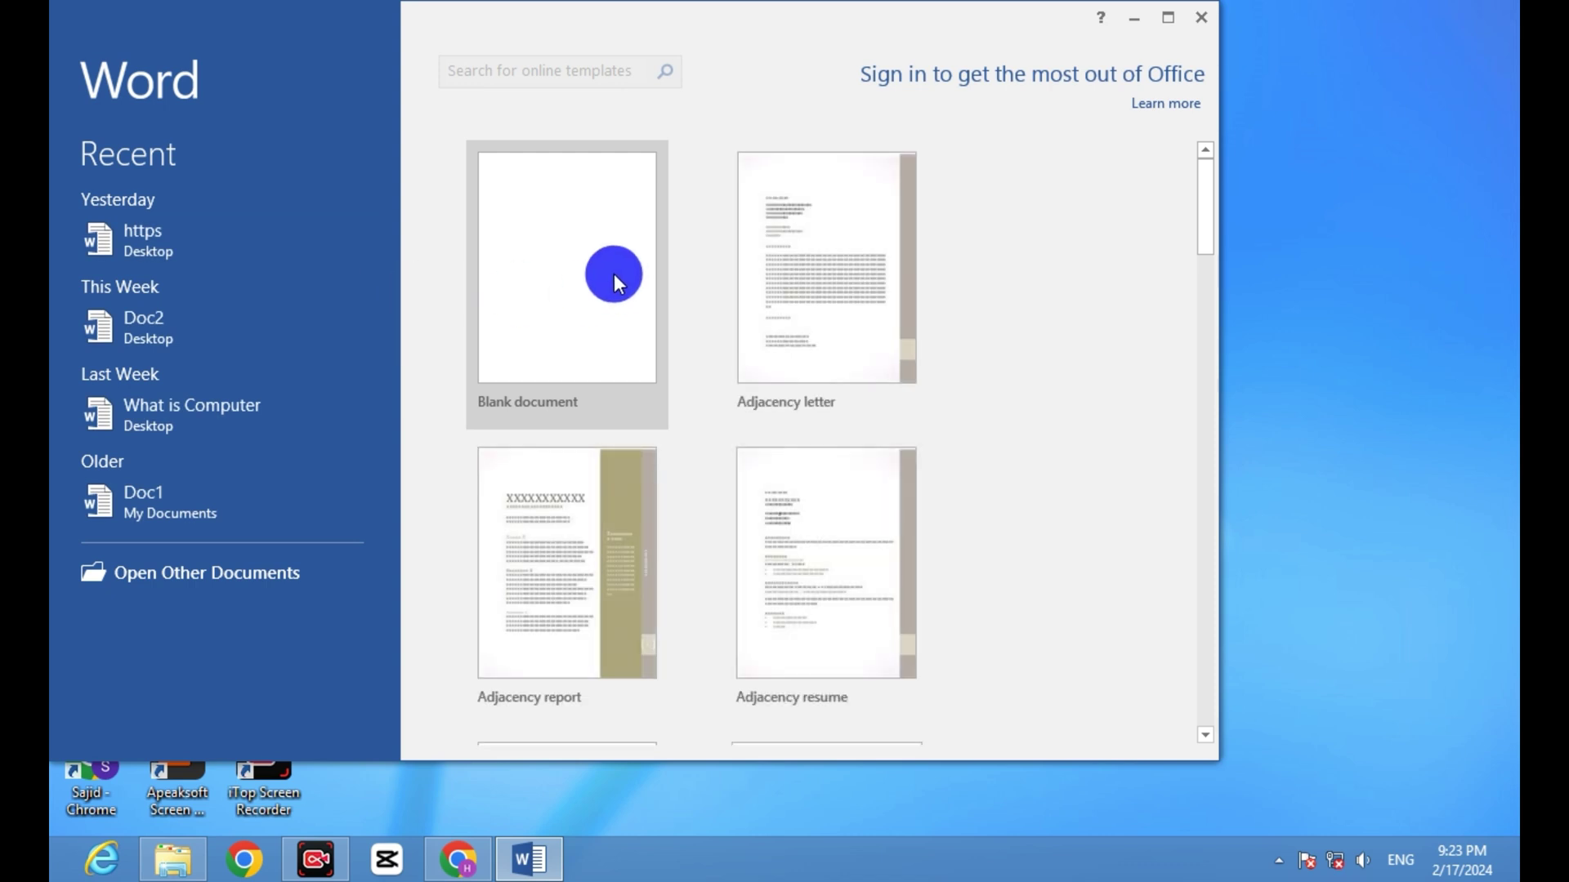
click(609, 270)
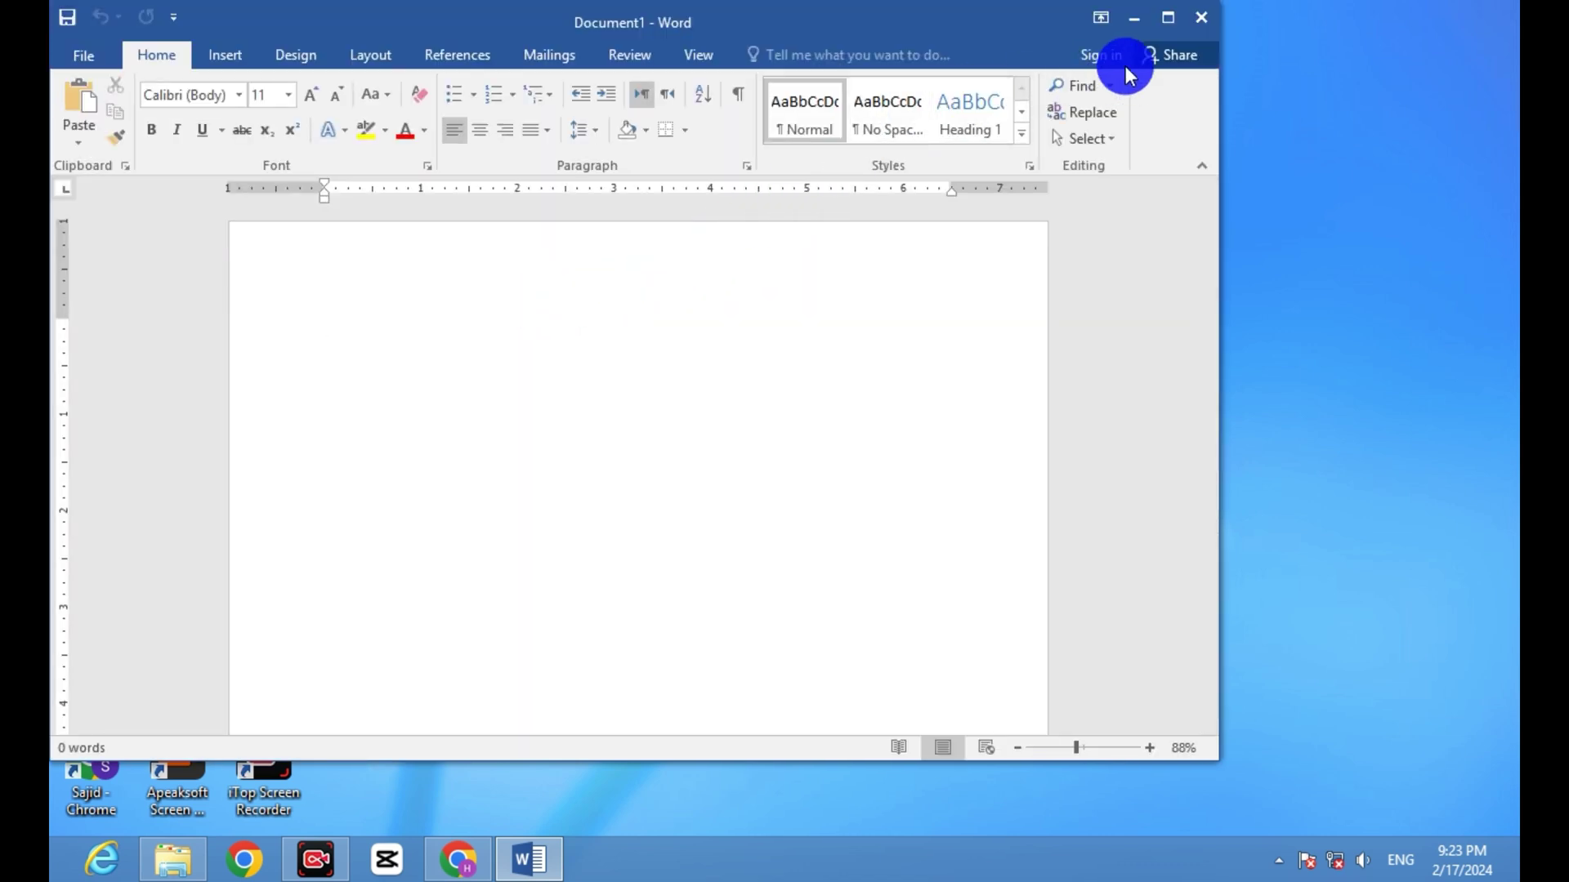
click(1167, 19)
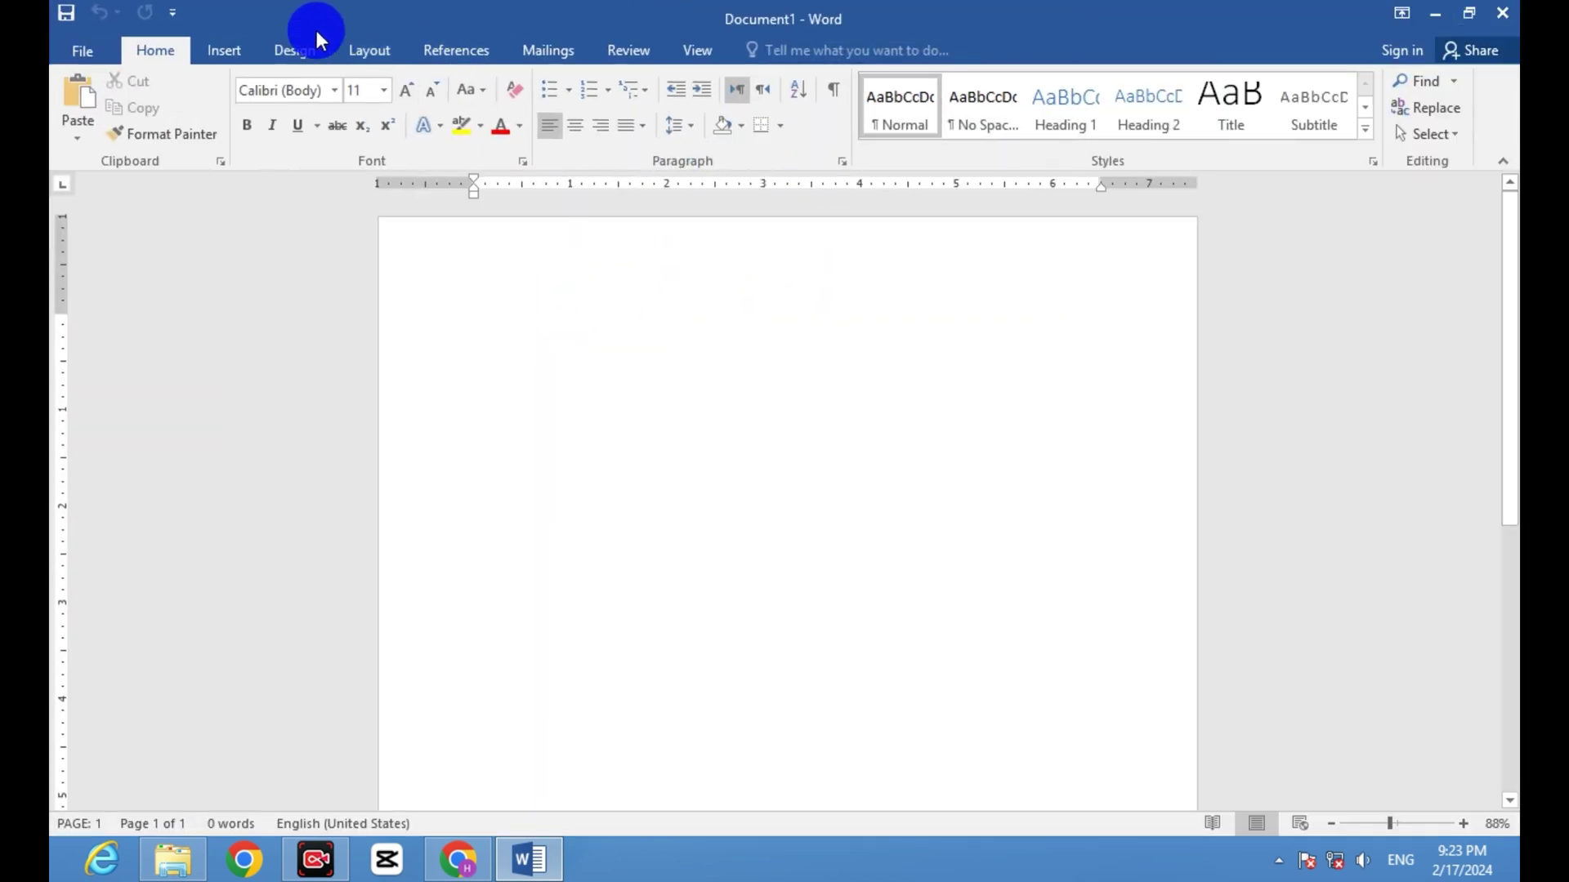
Apply the built-in CONFIDENTIAL 1 watermark to the blank page and check it down the page.
click(270, 51)
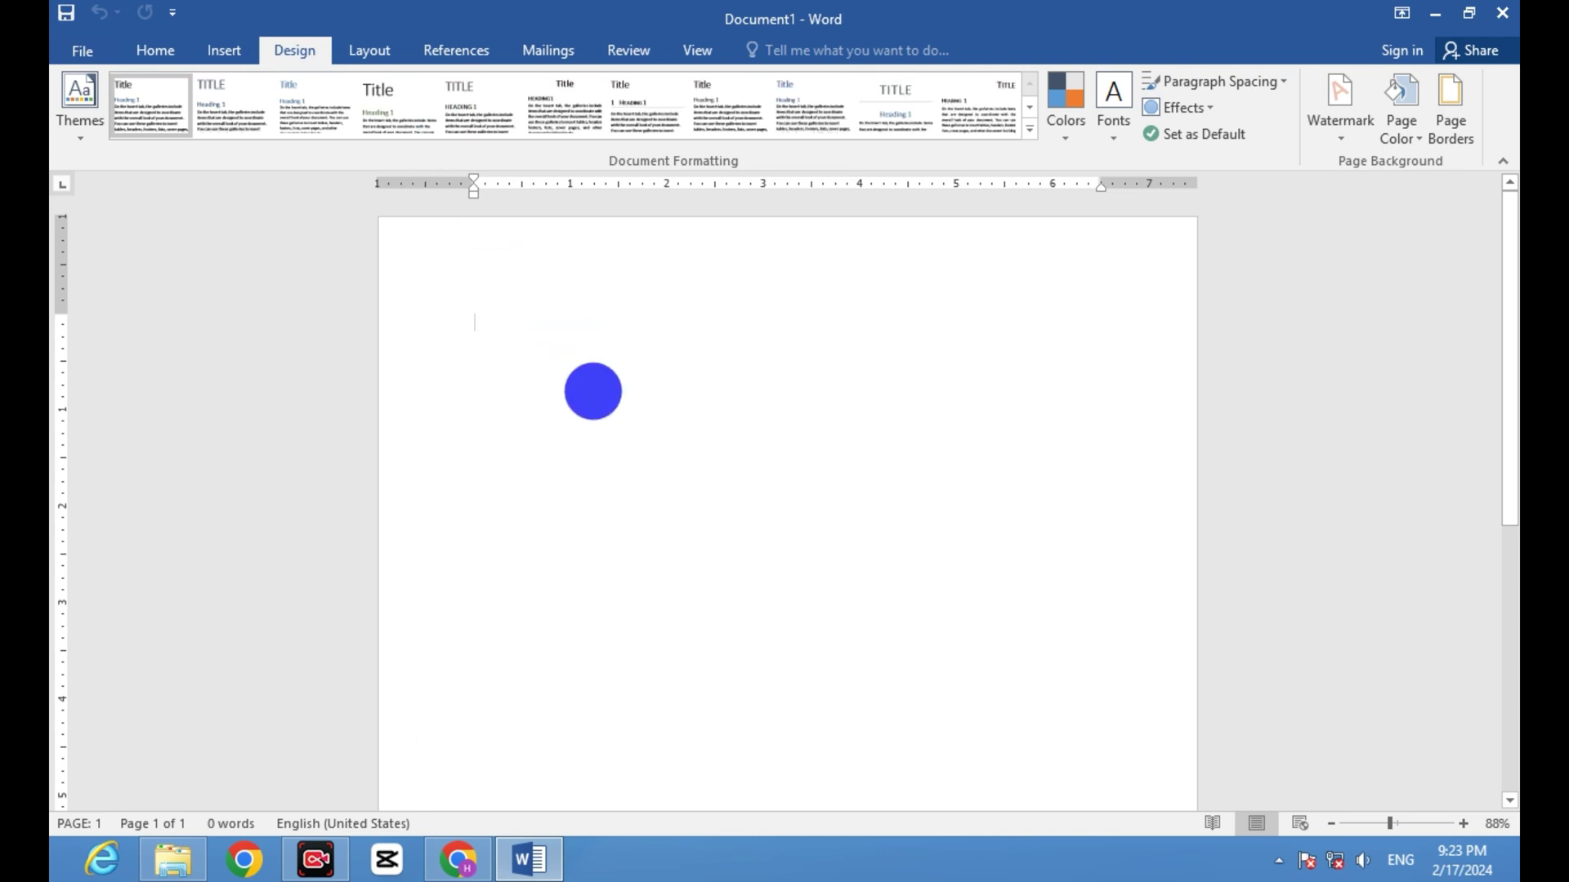
click(1327, 122)
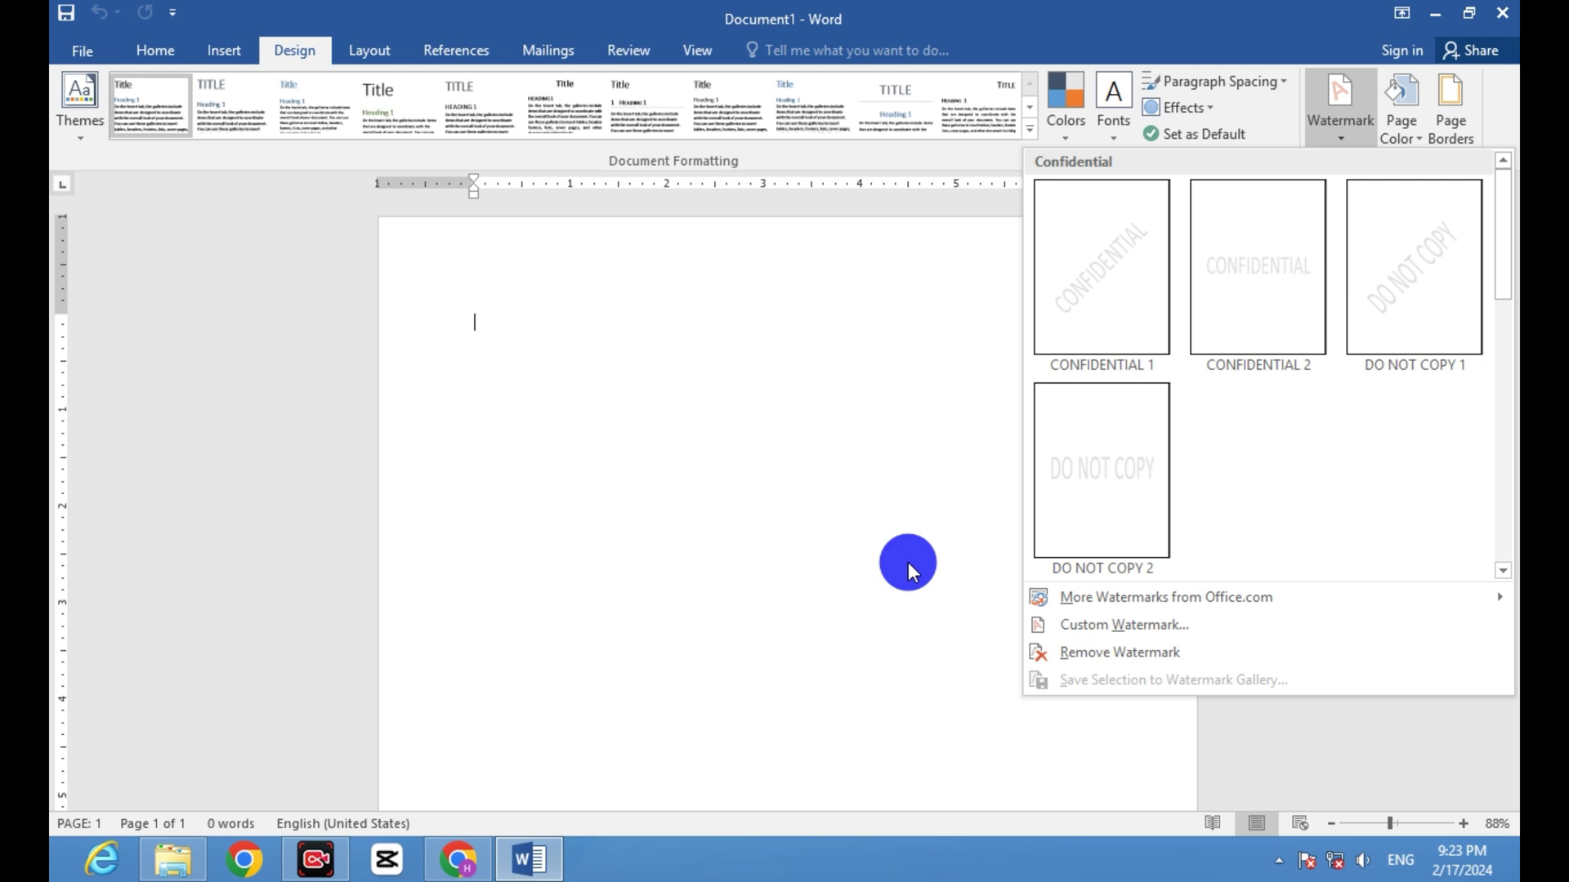
click(1130, 230)
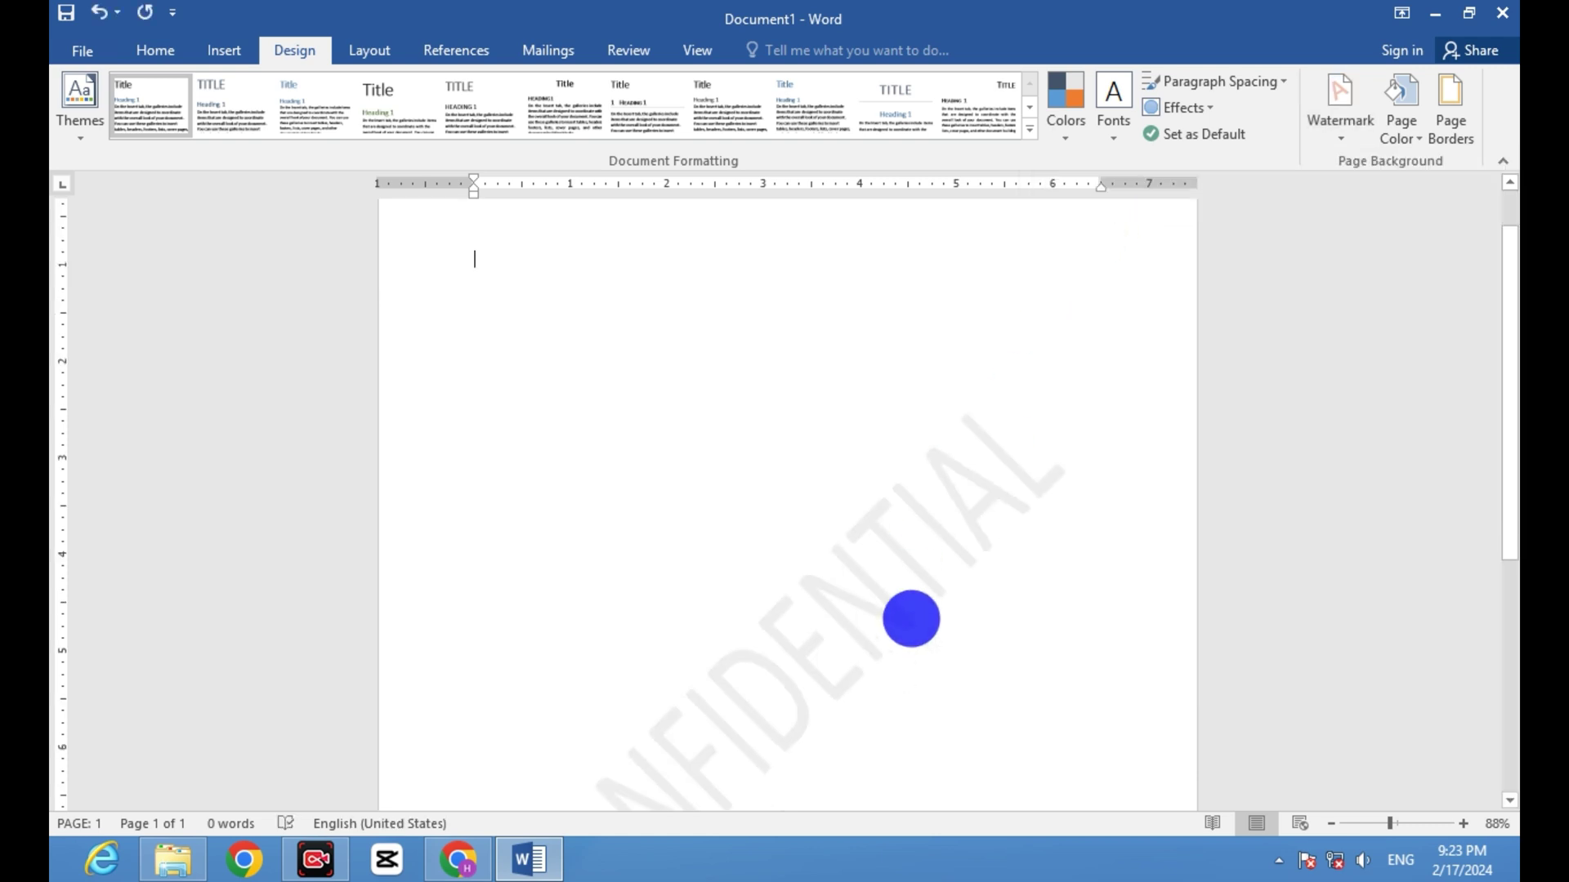
scroll(914, 617, down, 10)
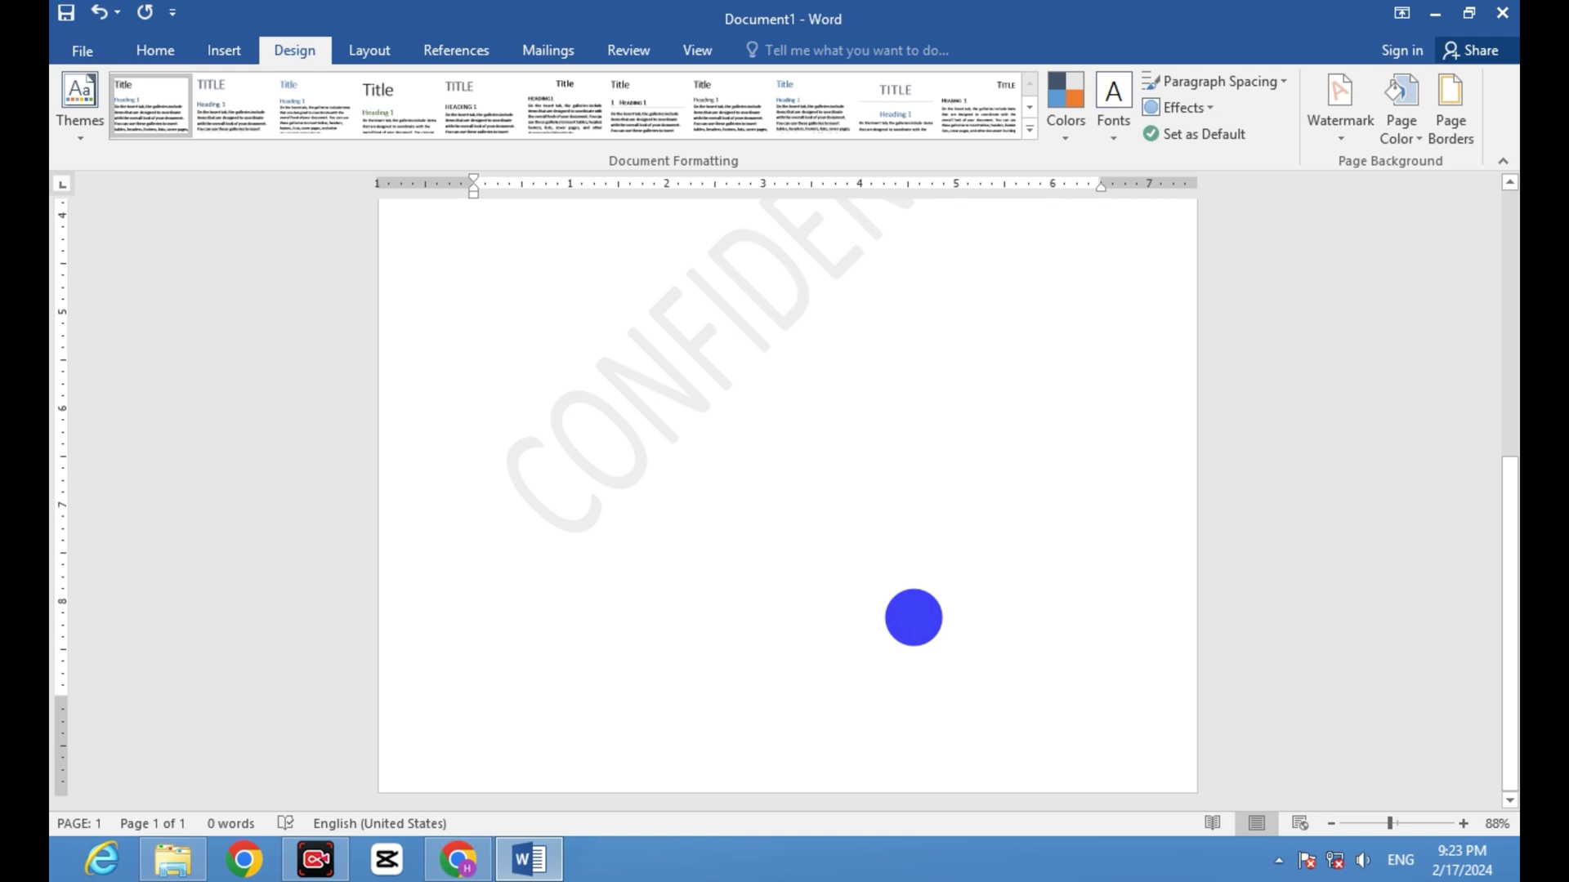
scroll(914, 617, down, 3)
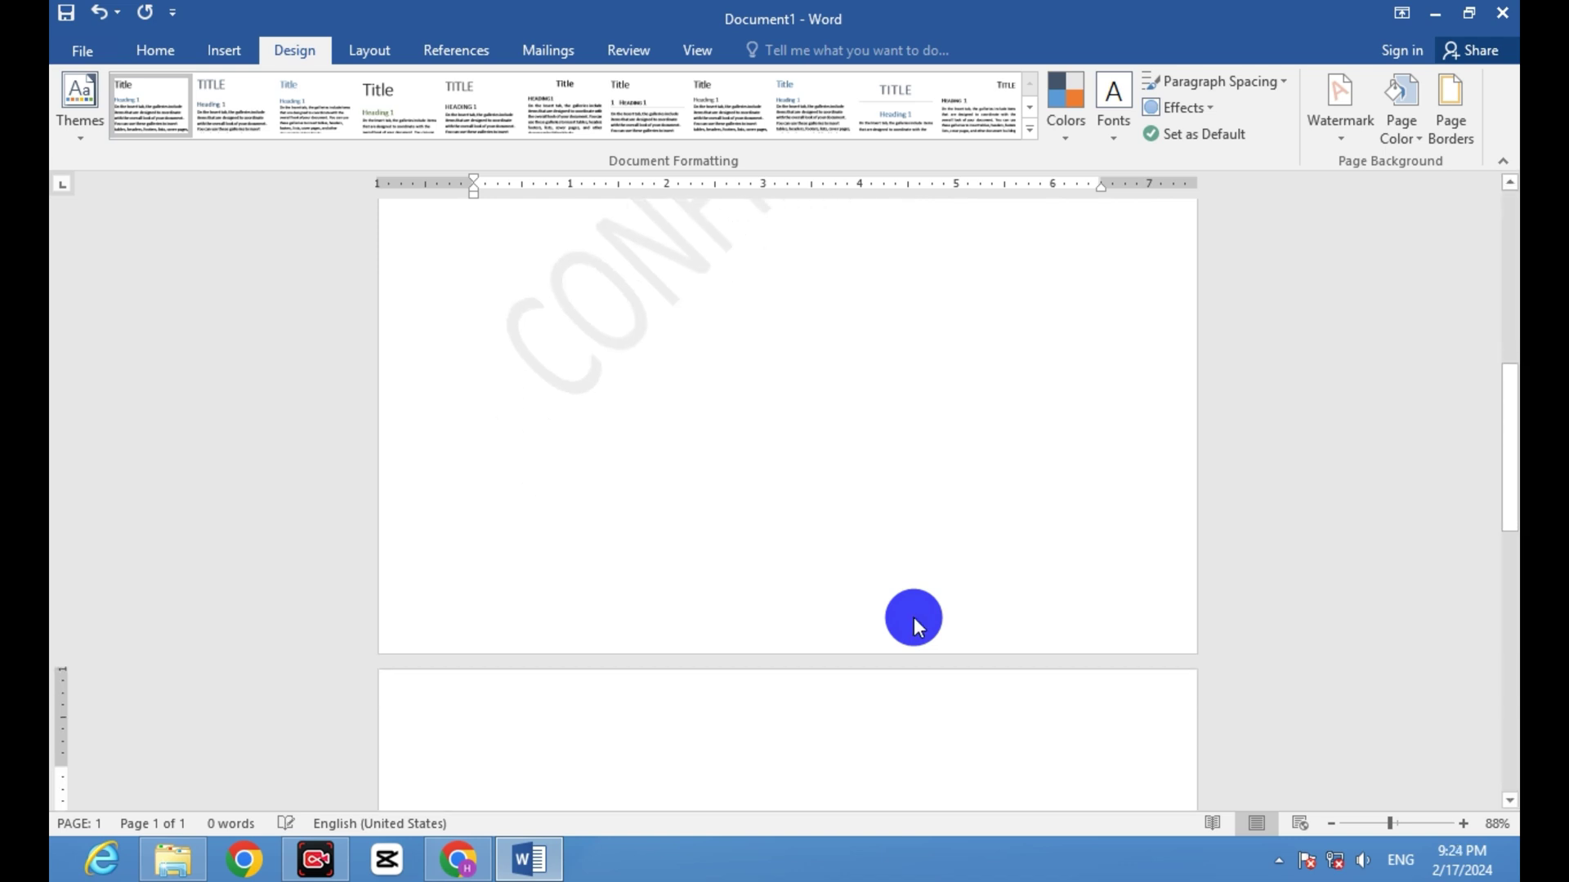
Insert page breaks to extend the document to three pages and review the watermark on each page.
key(ctrl+Return)
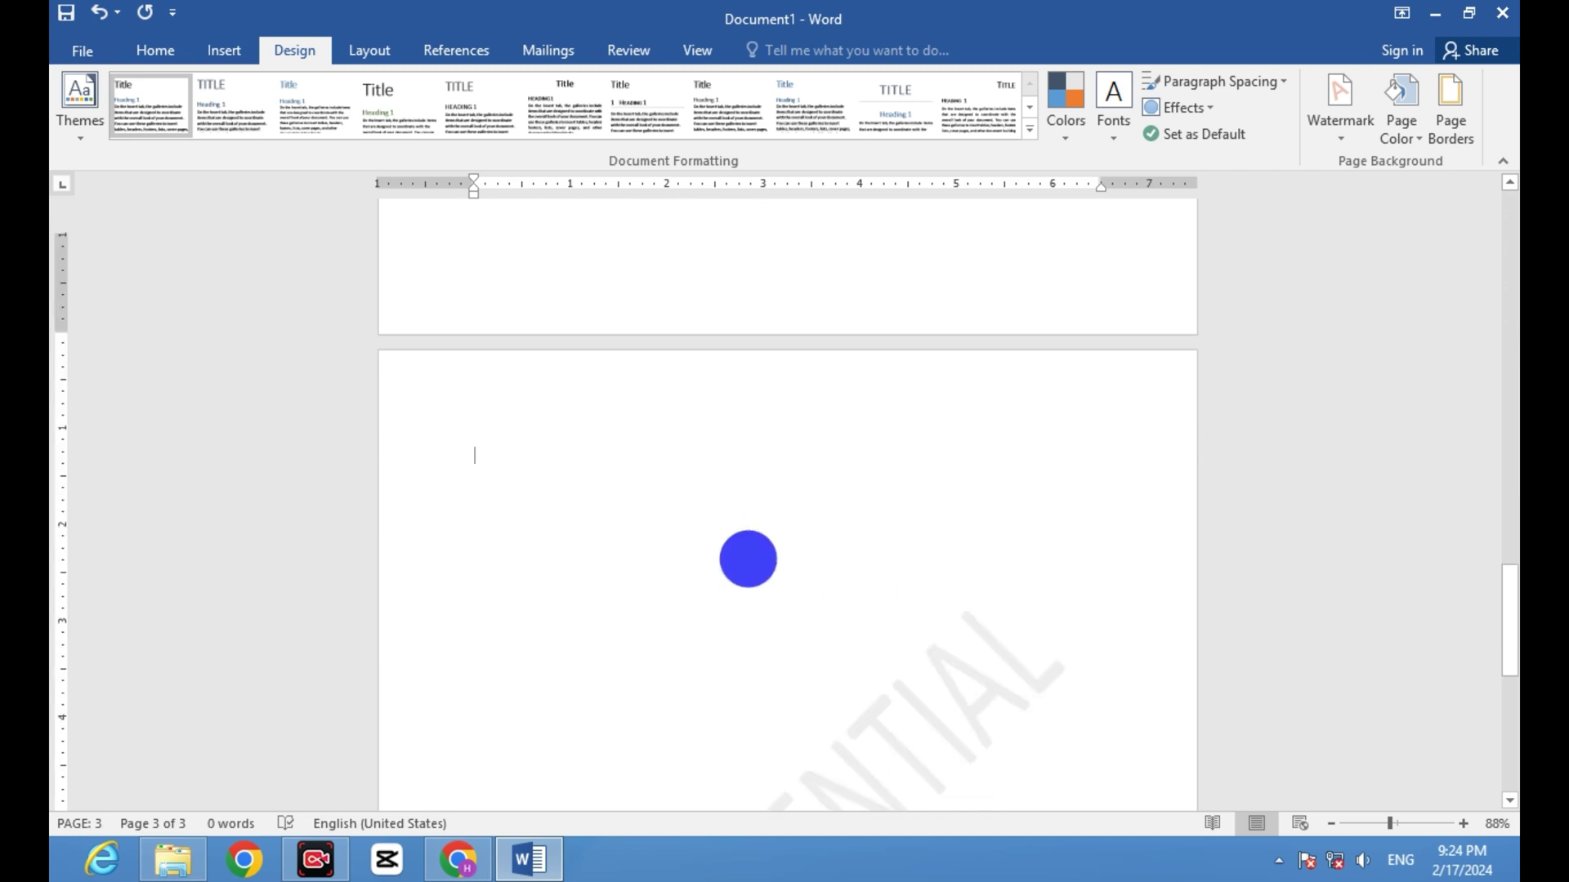
scroll(753, 560, up, 5)
scroll(754, 560, down, 6)
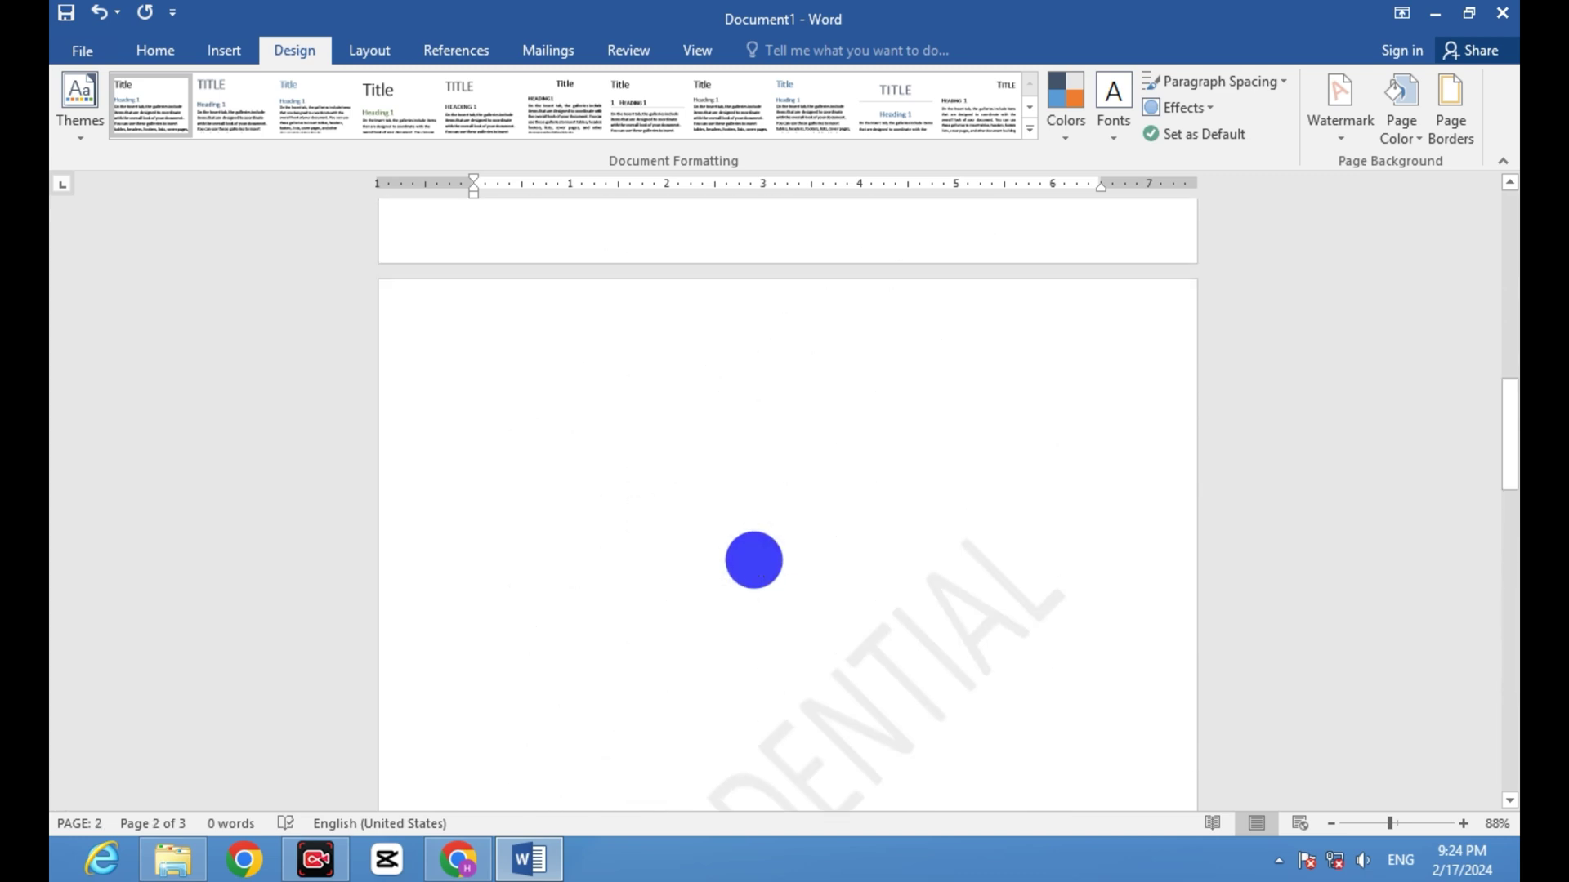
scroll(753, 559, up, 2)
scroll(753, 560, up, 15)
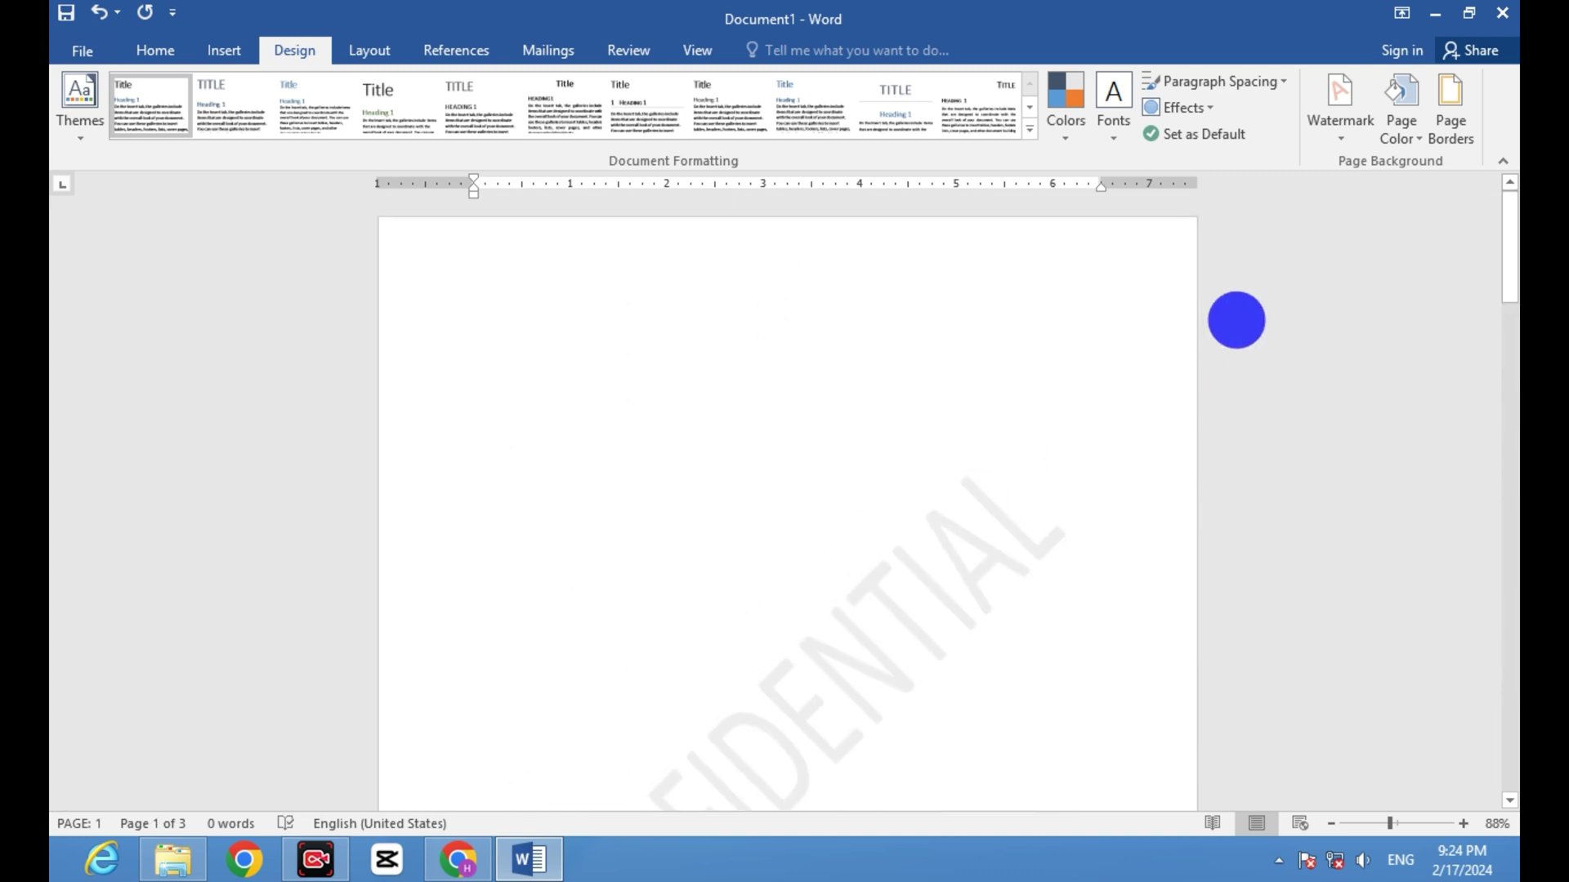
Set the custom watermark type to a picture watermark and work offline to browse for an image on the computer.
click(1328, 116)
click(1106, 626)
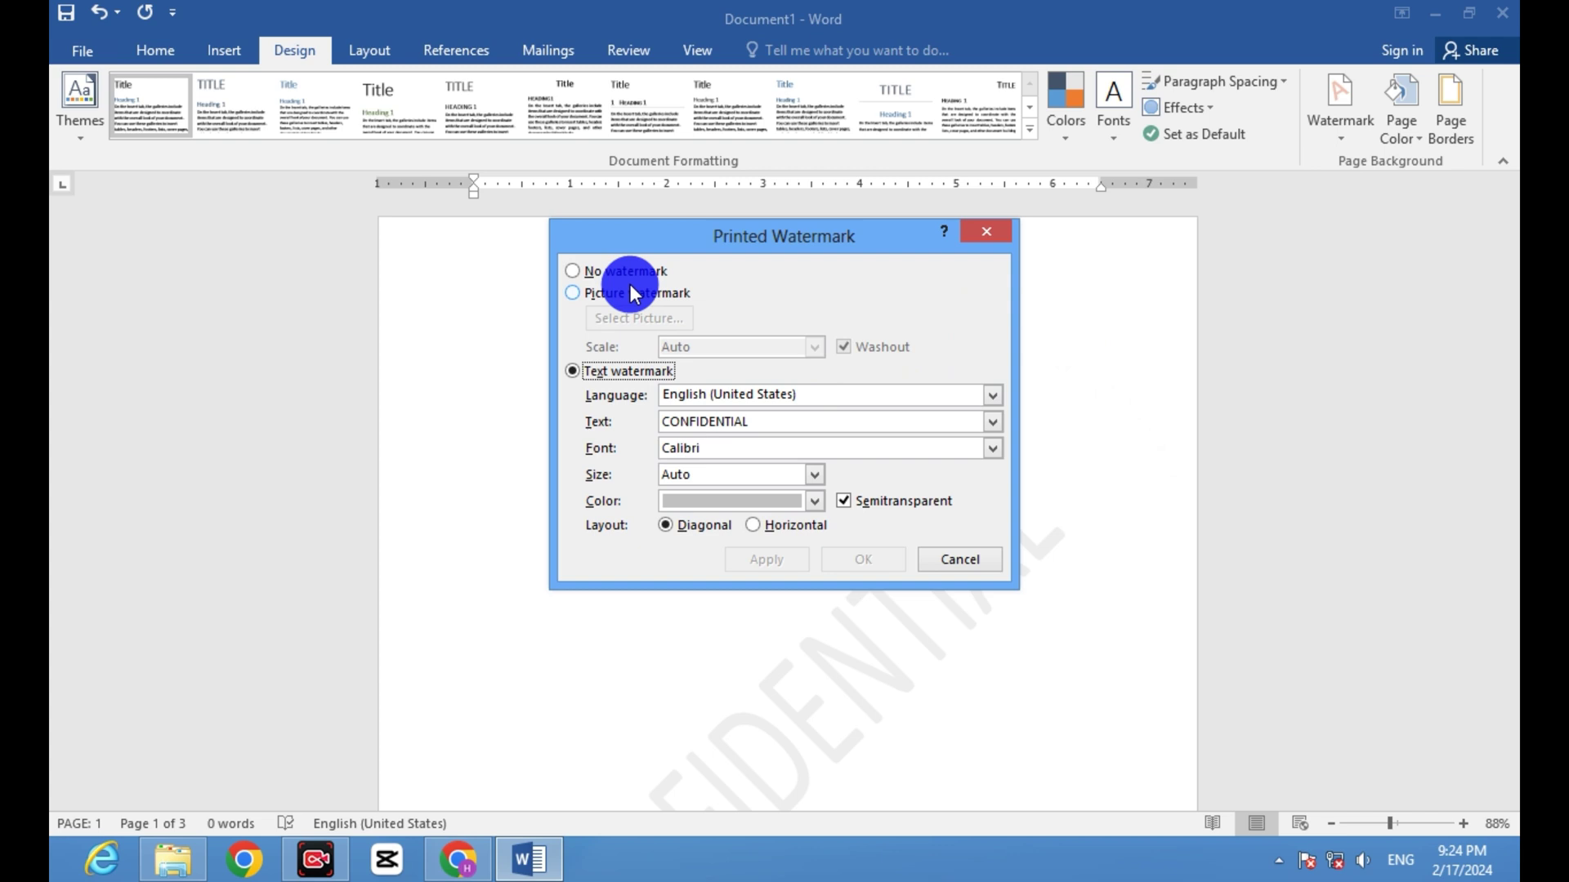
click(574, 293)
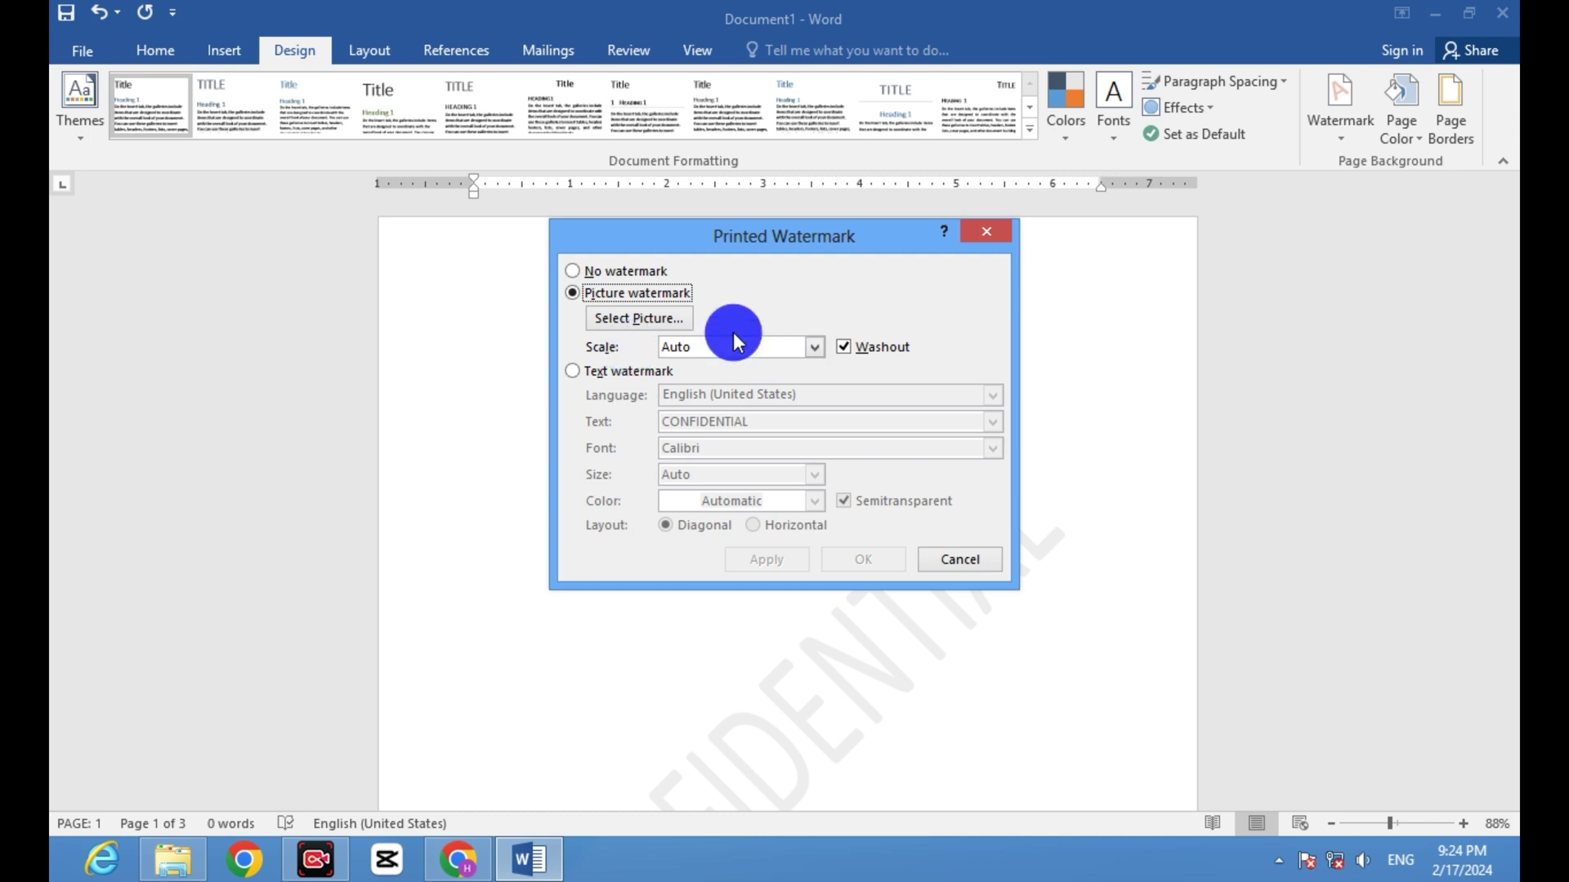
click(645, 318)
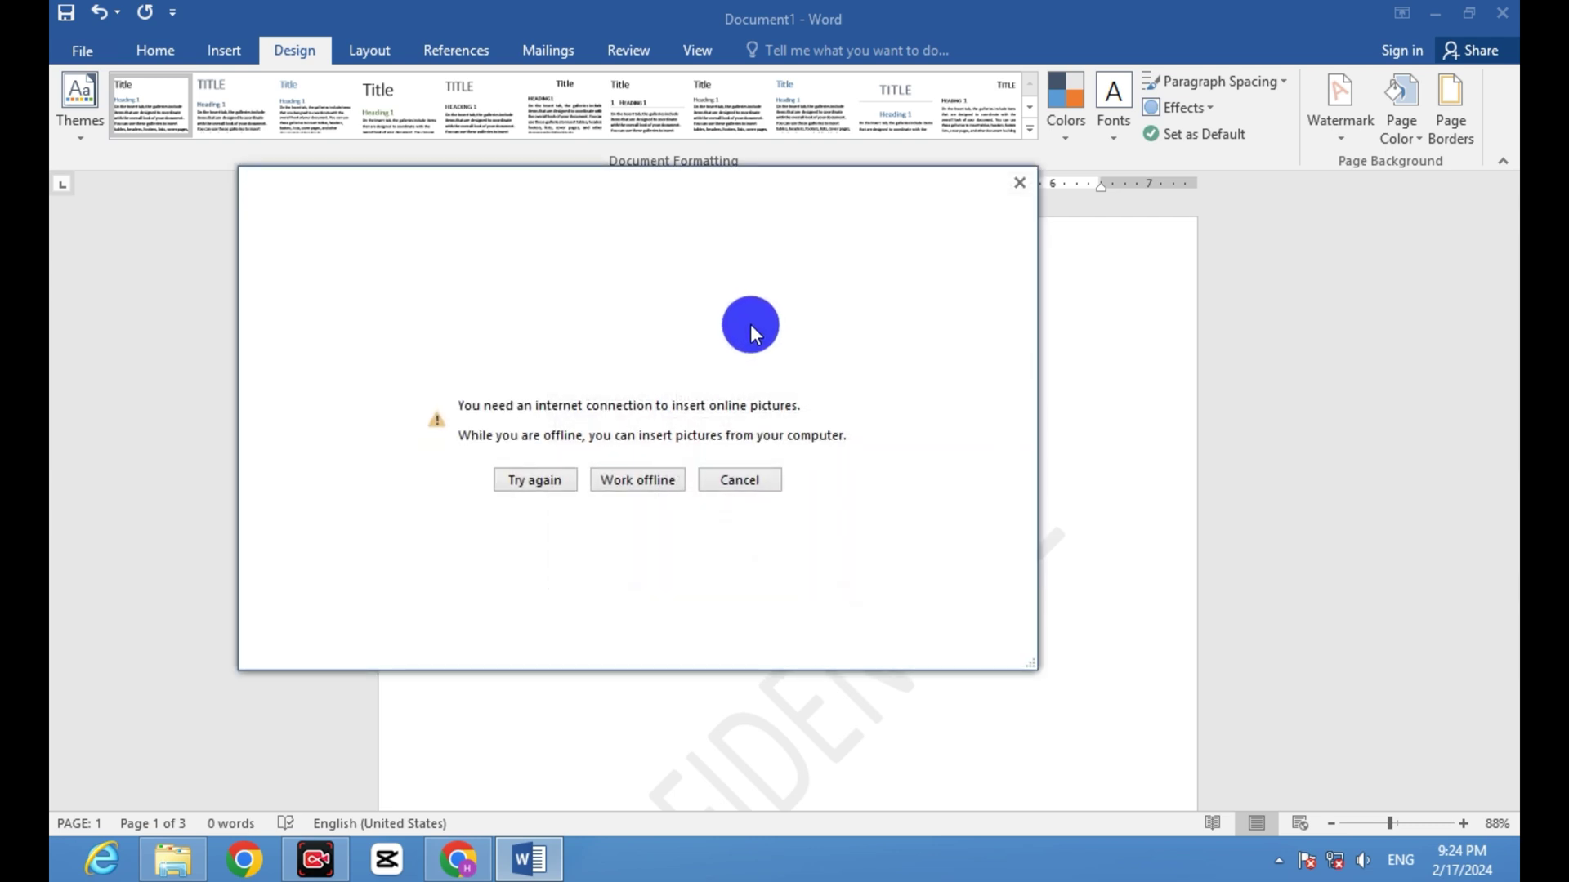
click(636, 481)
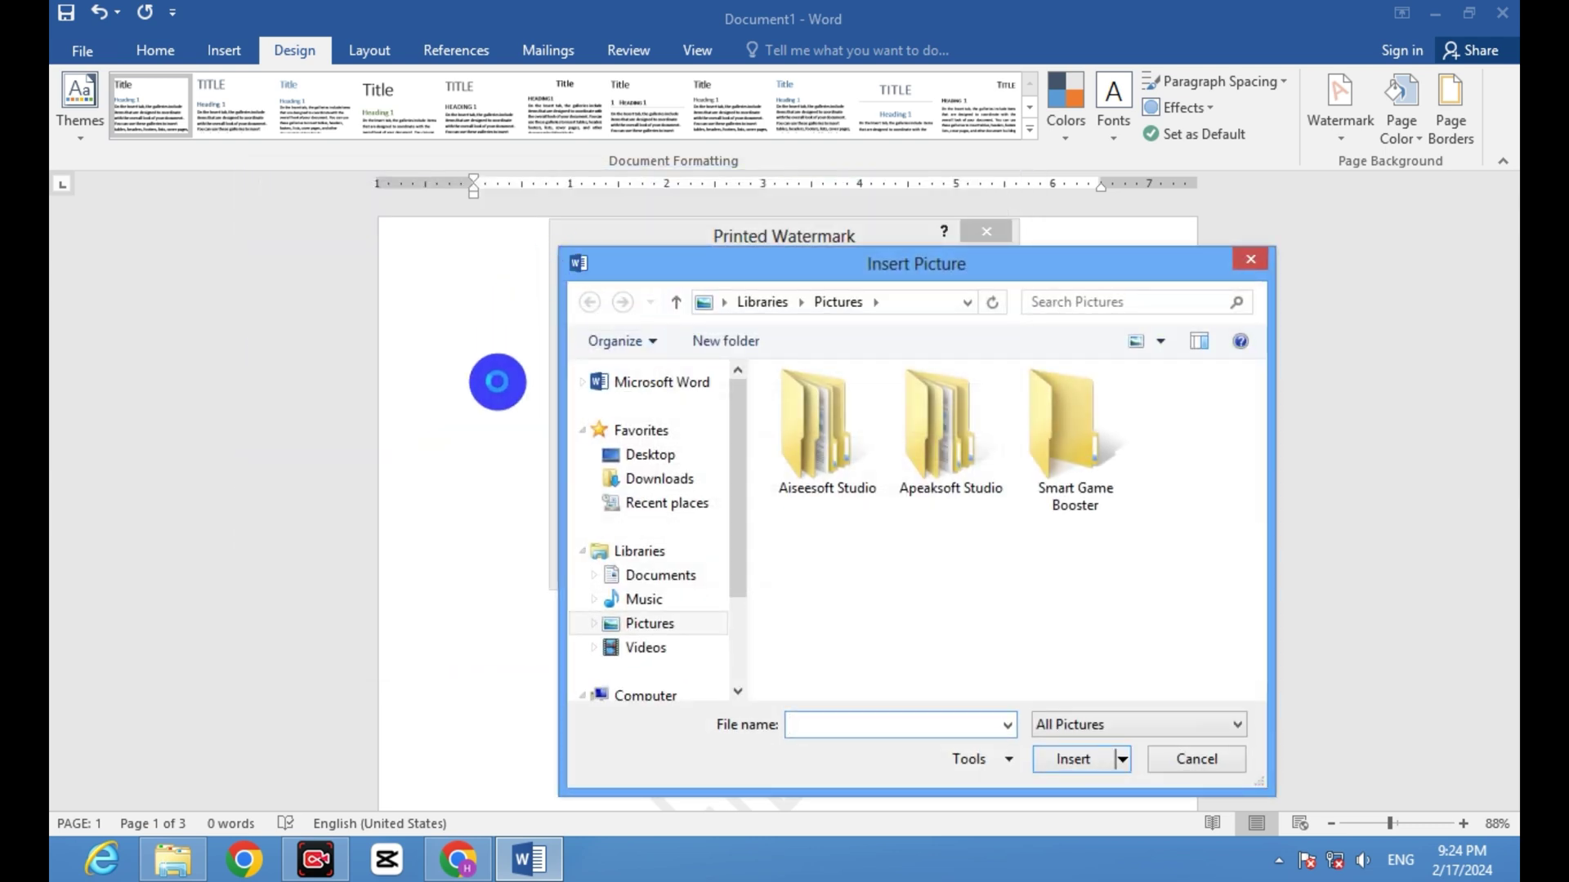
Choose 1692408552057.jpg from the Desktop and apply it as the picture watermark with Auto scale and Washout.
click(635, 459)
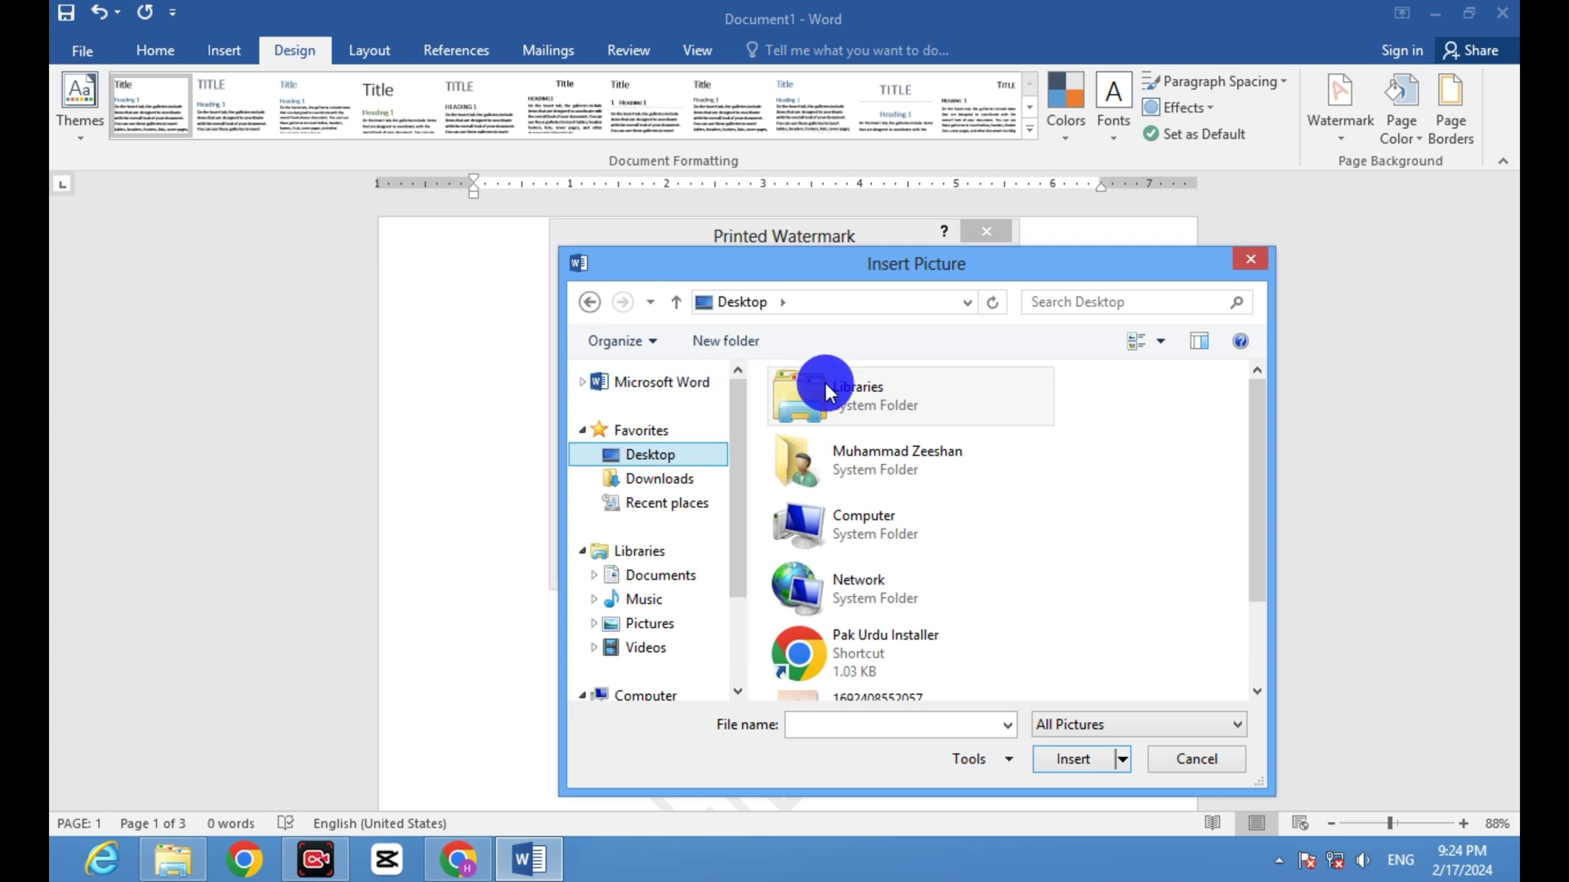
click(828, 535)
drag(1258, 531, 1217, 630)
click(956, 560)
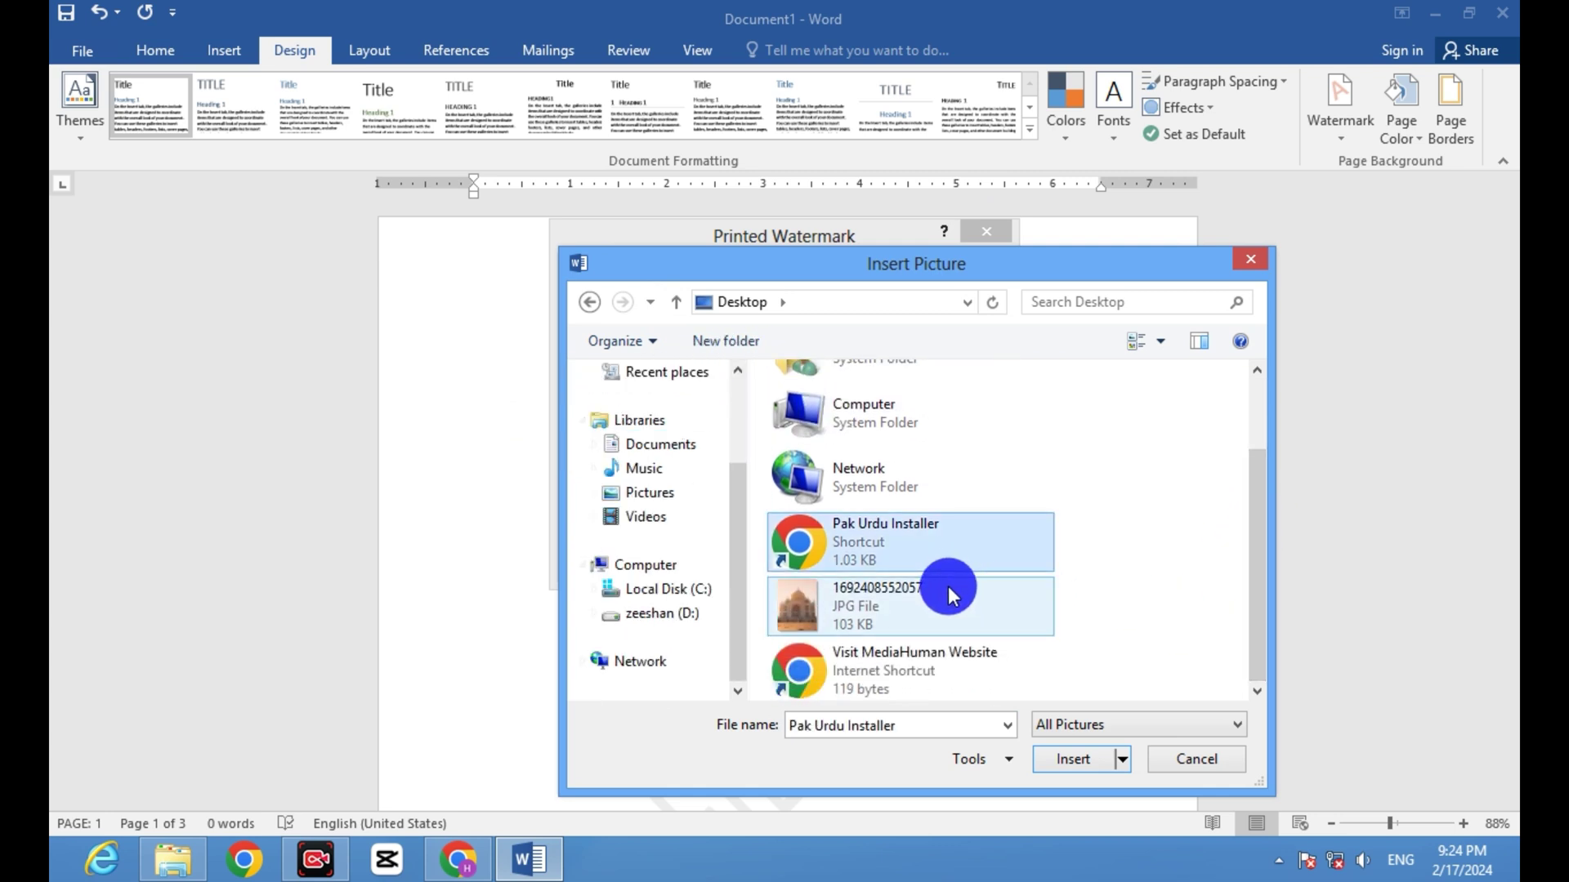
click(952, 590)
click(1092, 759)
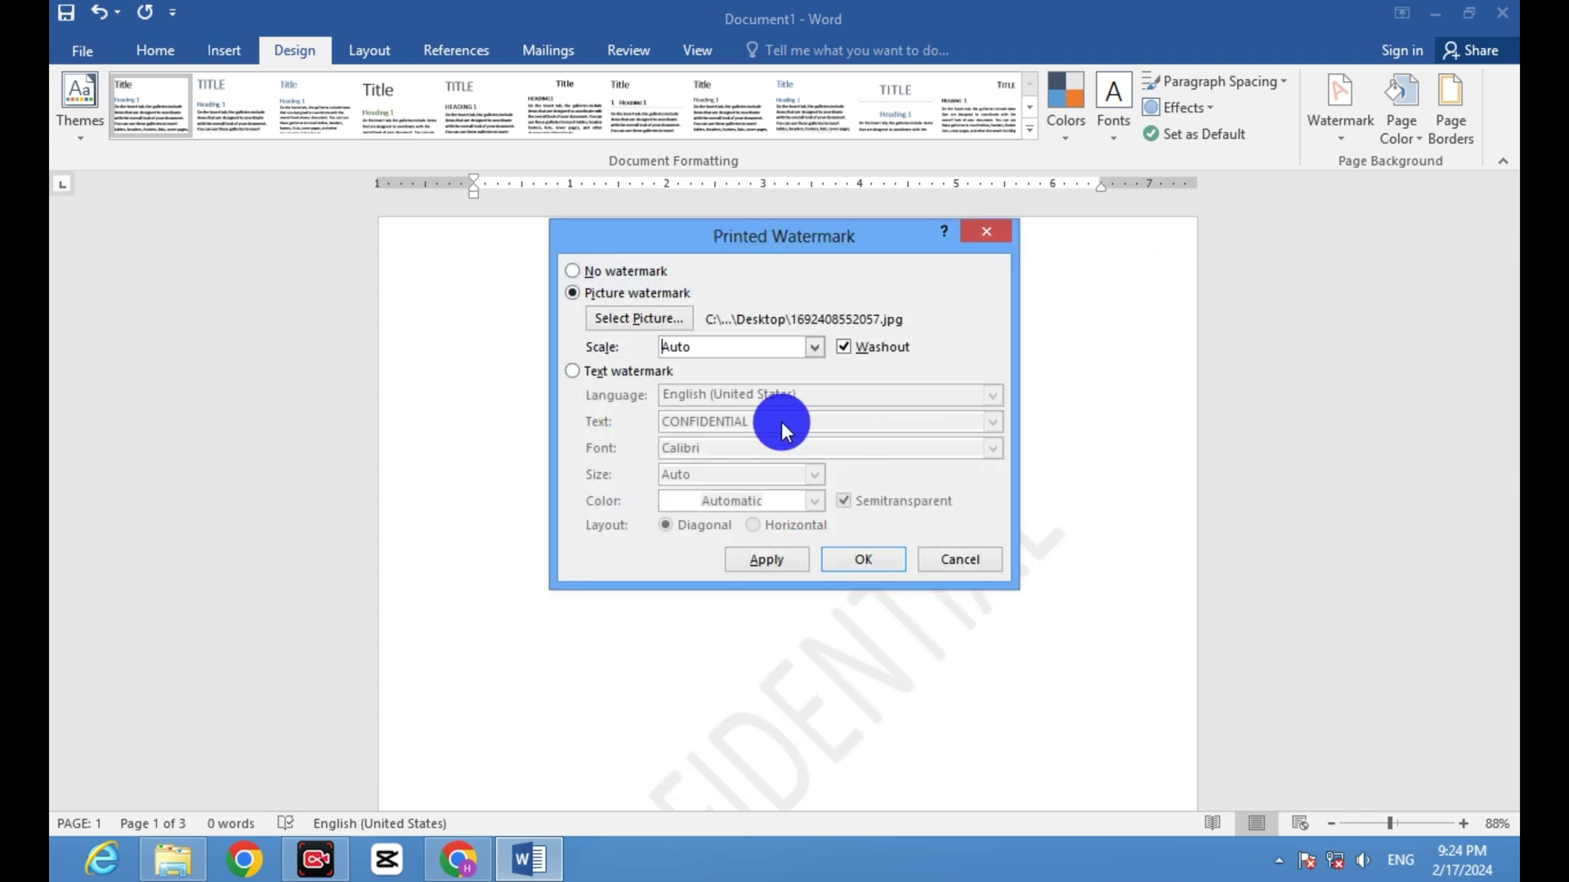
click(763, 560)
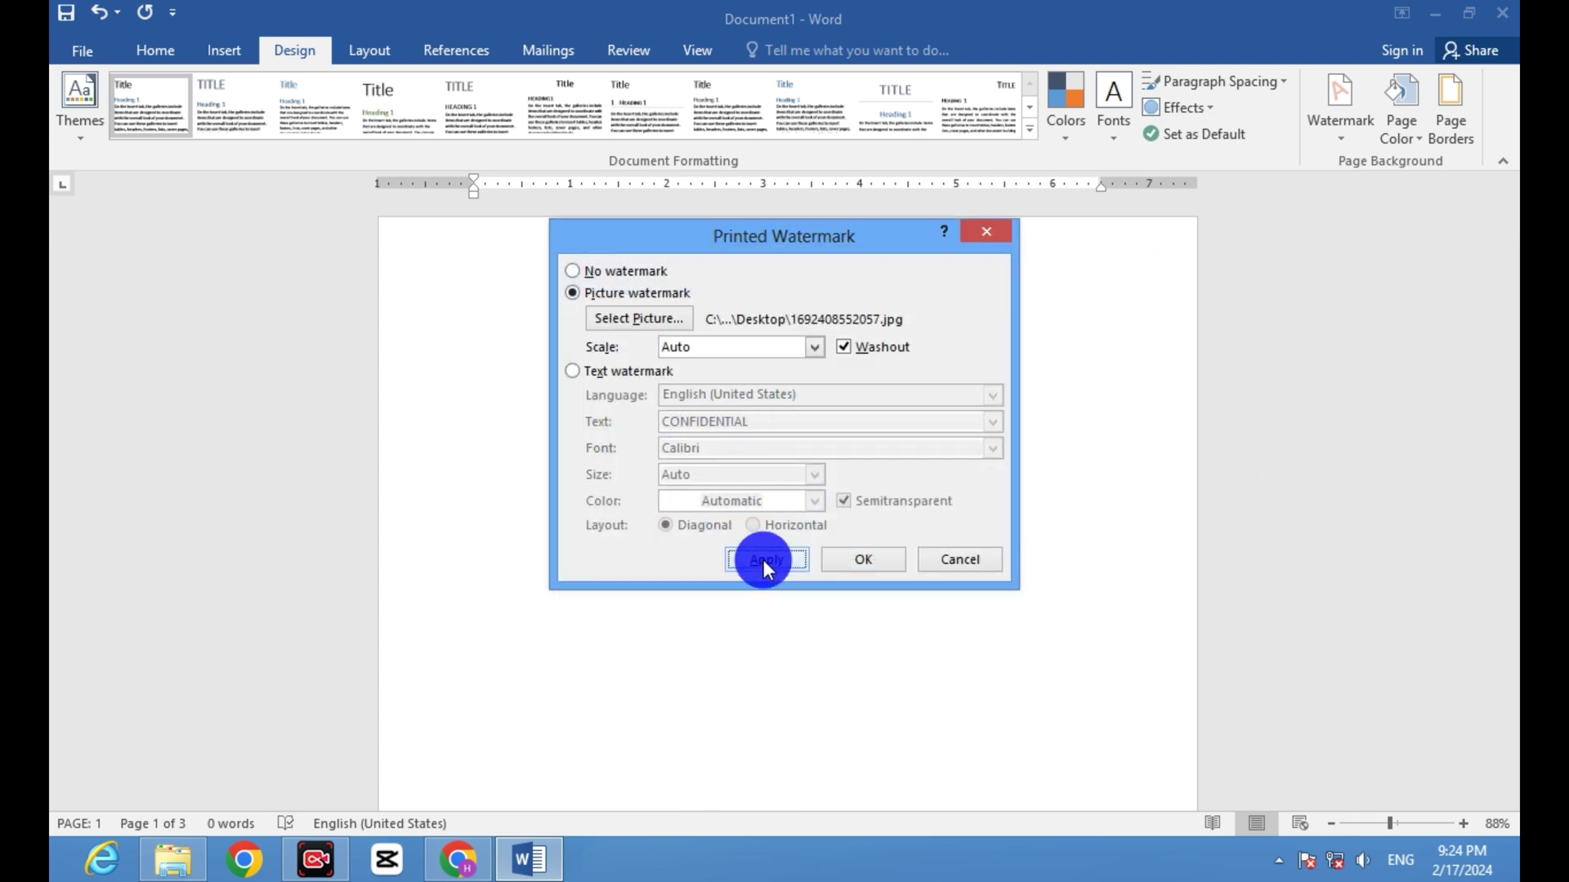
click(976, 559)
scroll(859, 601, down, 5)
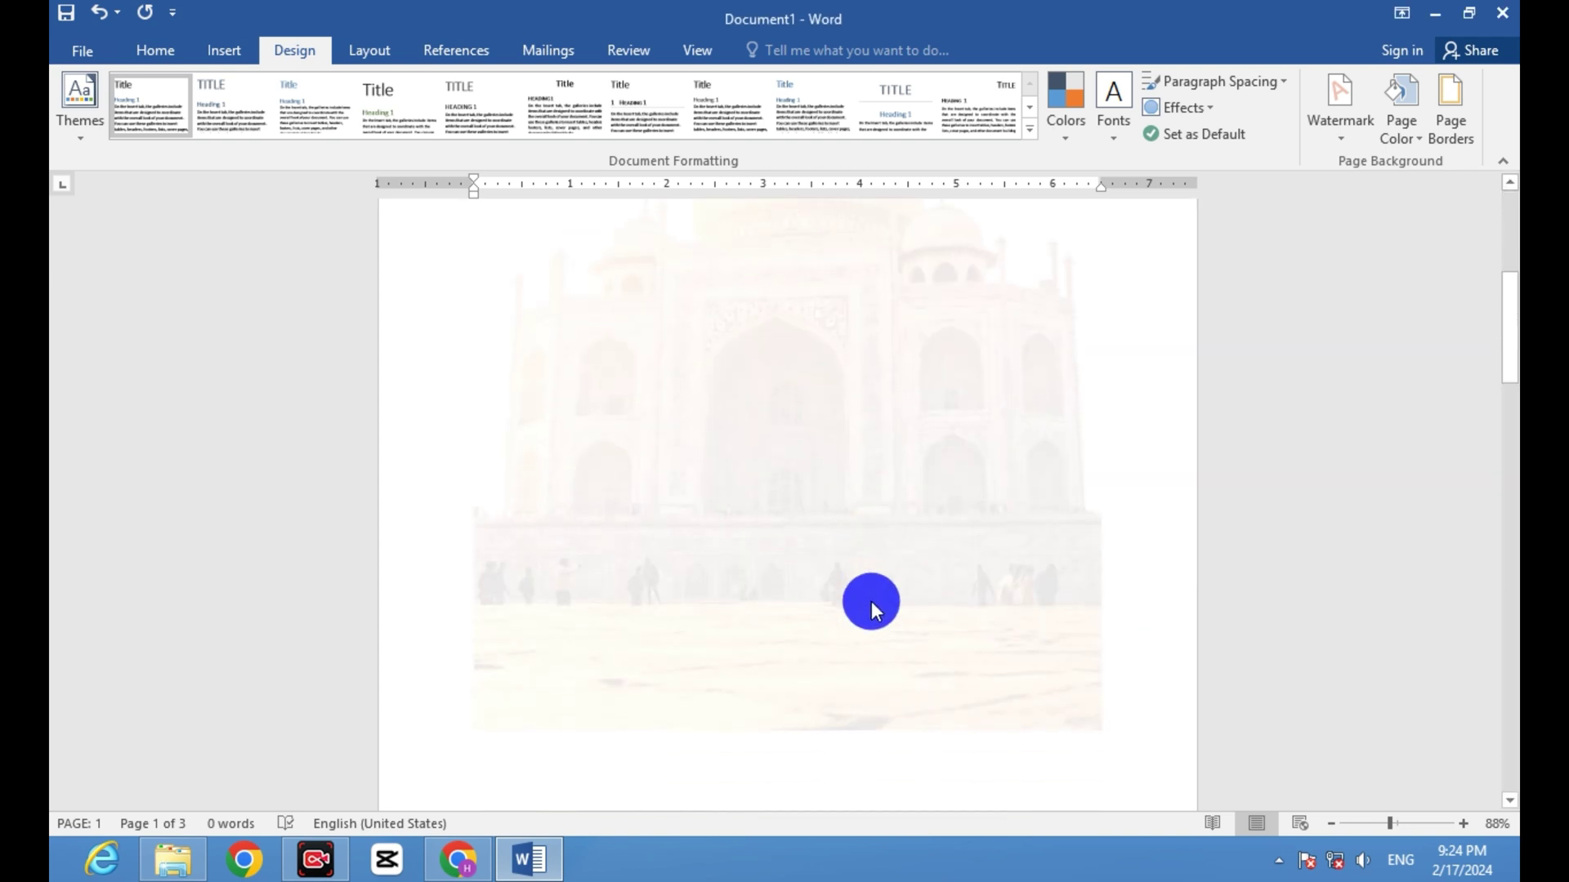
scroll(870, 600, up, 5)
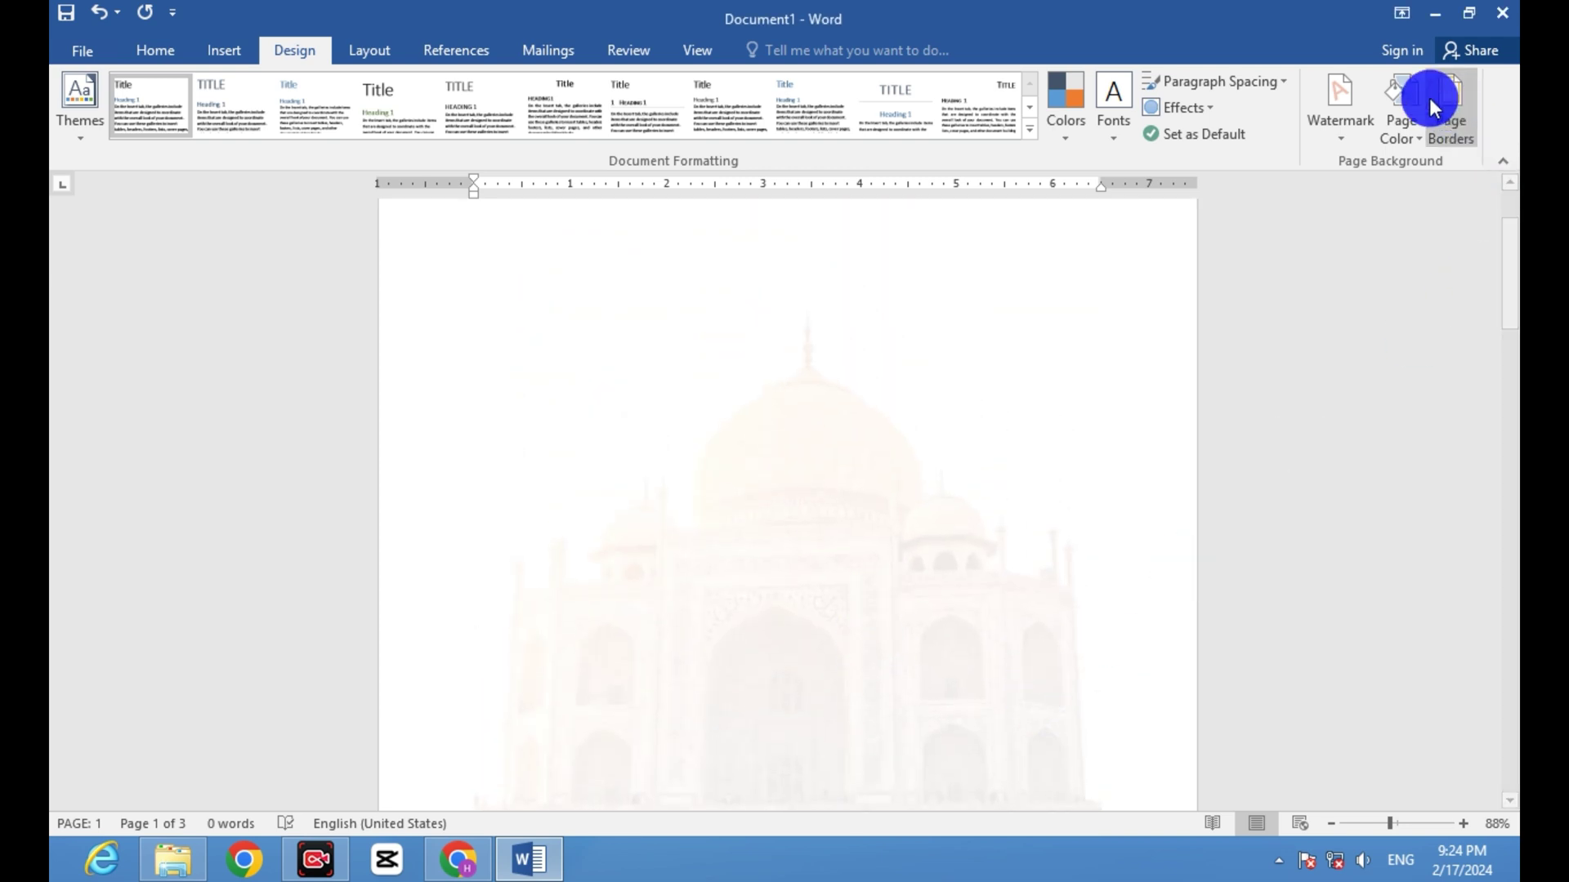
Turn off Washout for the existing picture watermark, apply the change and review the page.
click(1342, 111)
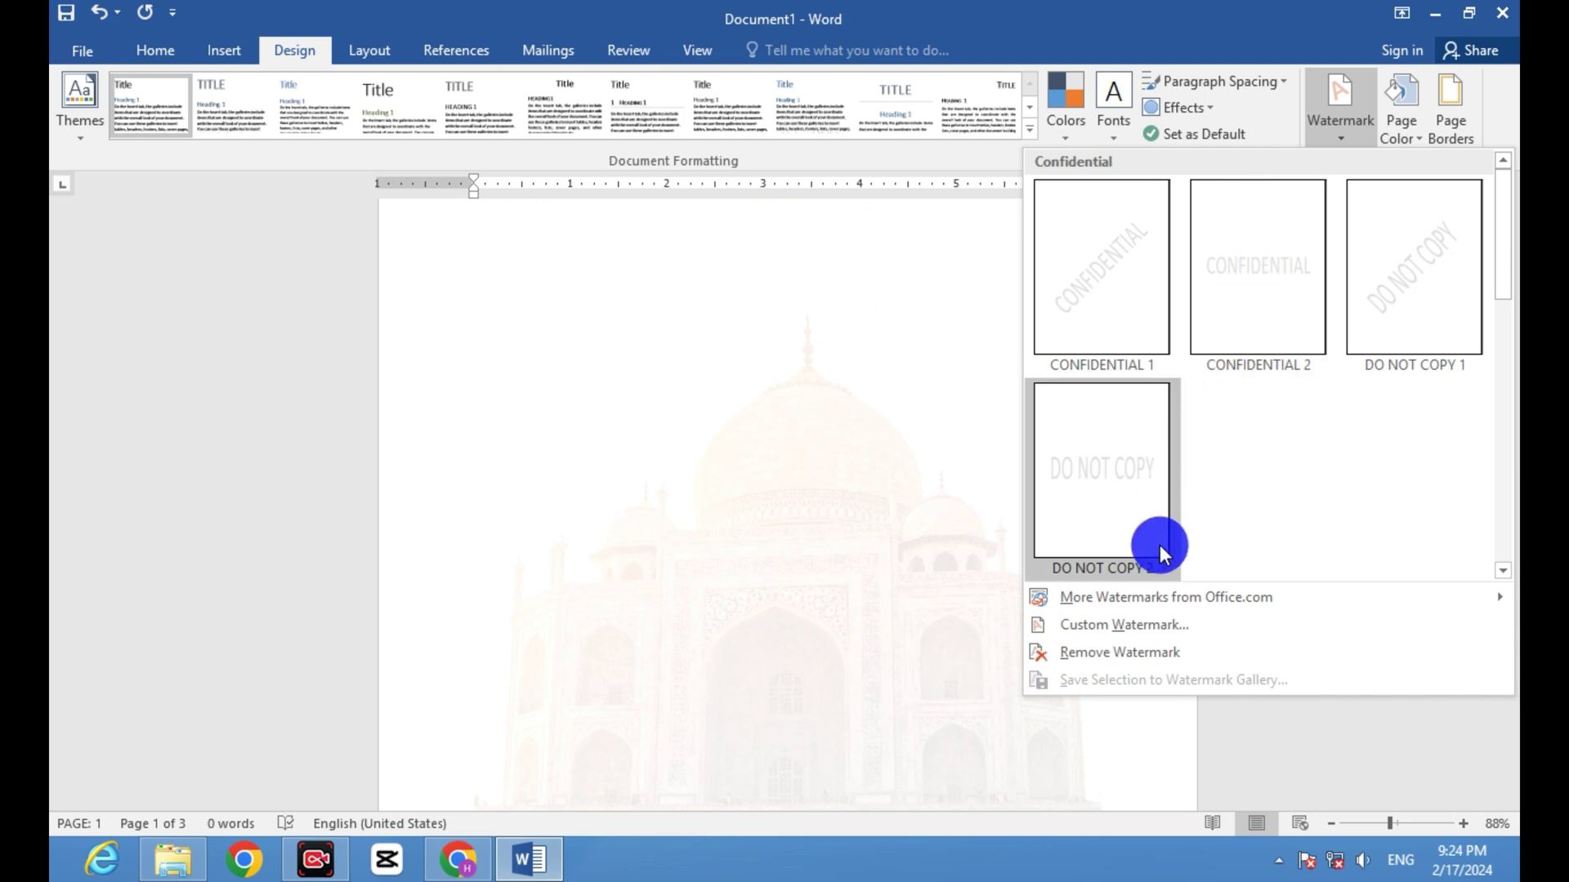
click(1139, 623)
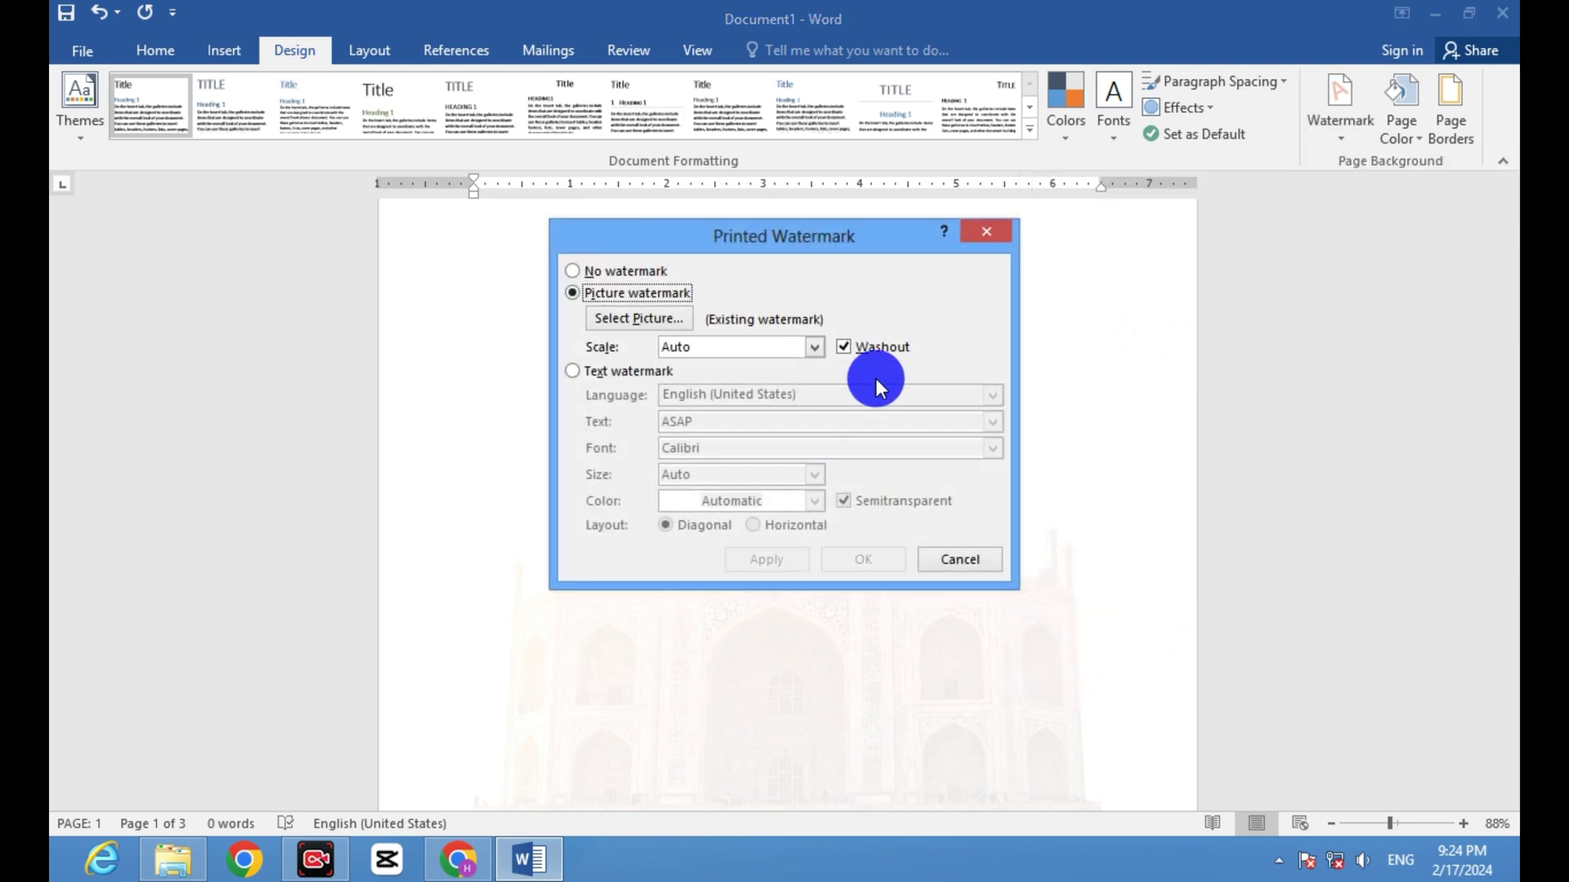
click(746, 346)
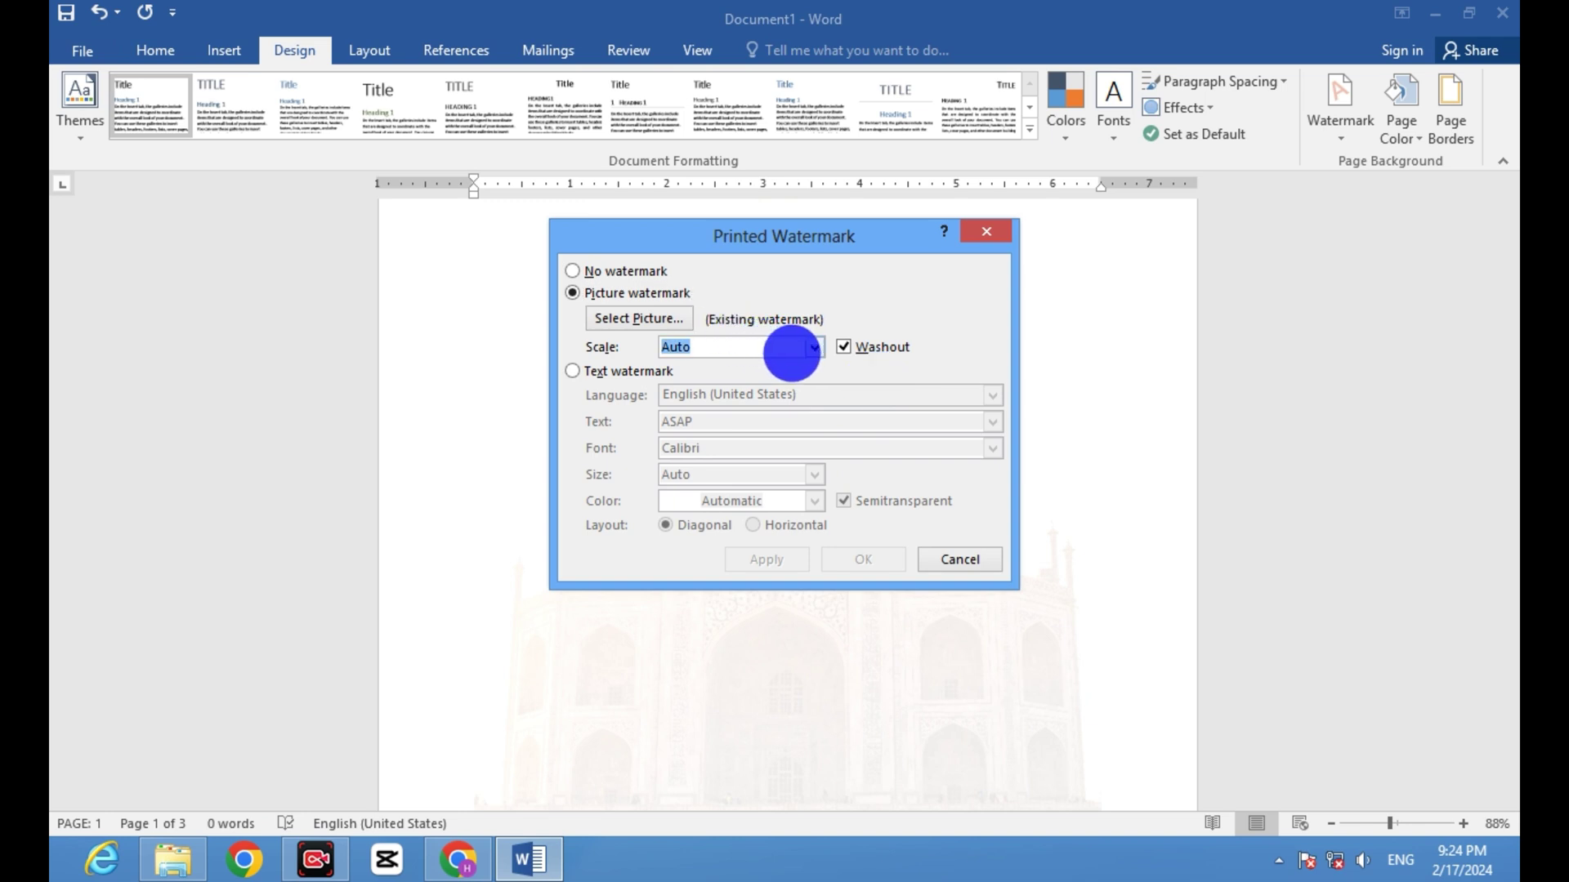
click(845, 348)
click(777, 562)
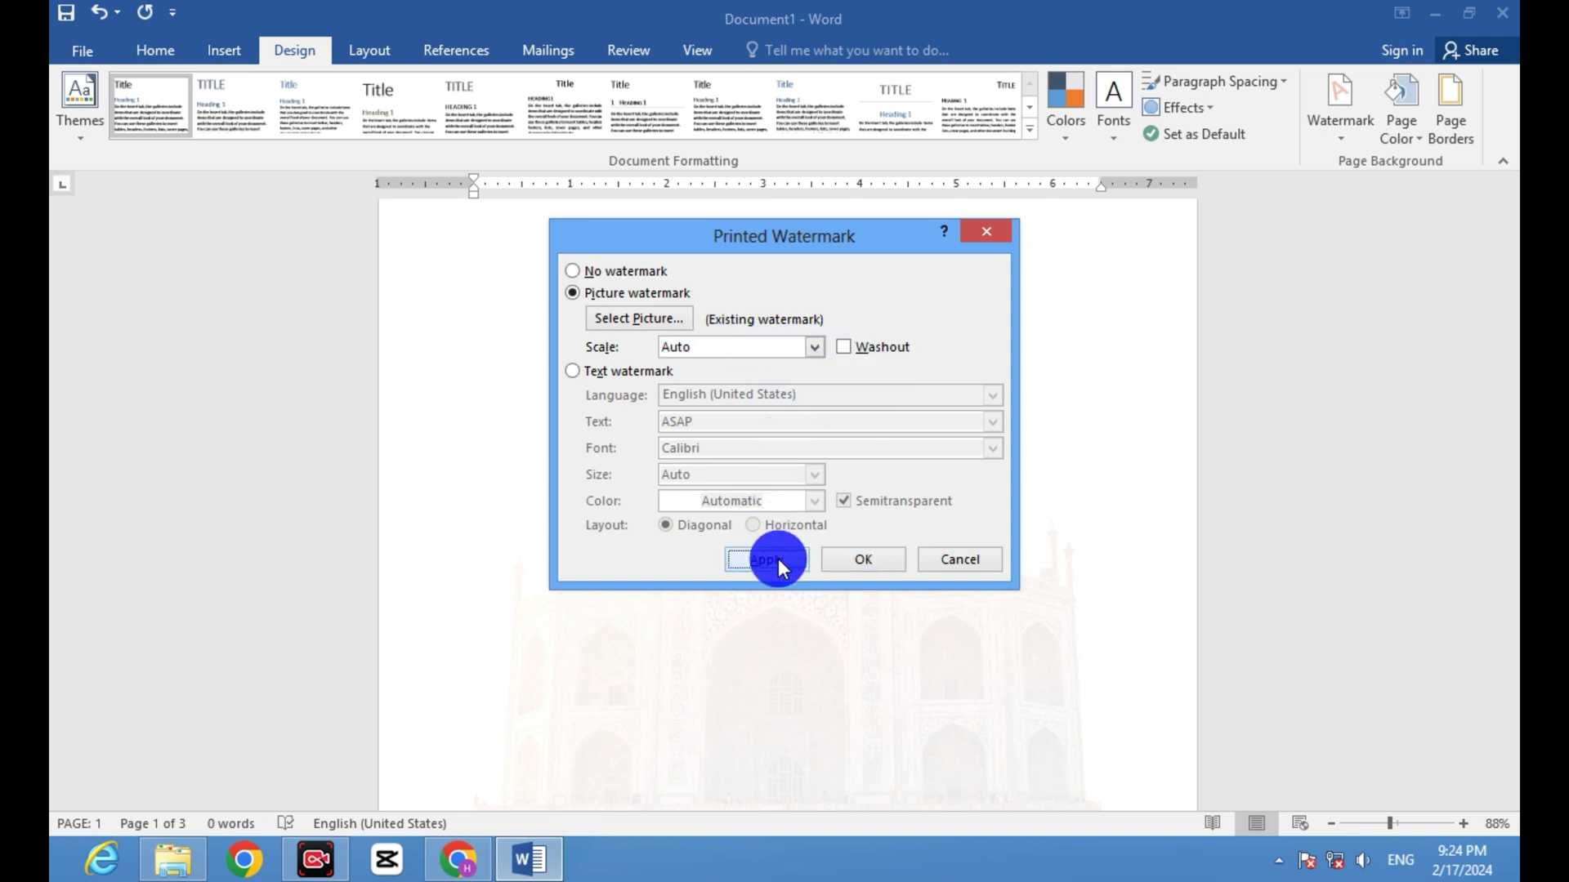
click(973, 561)
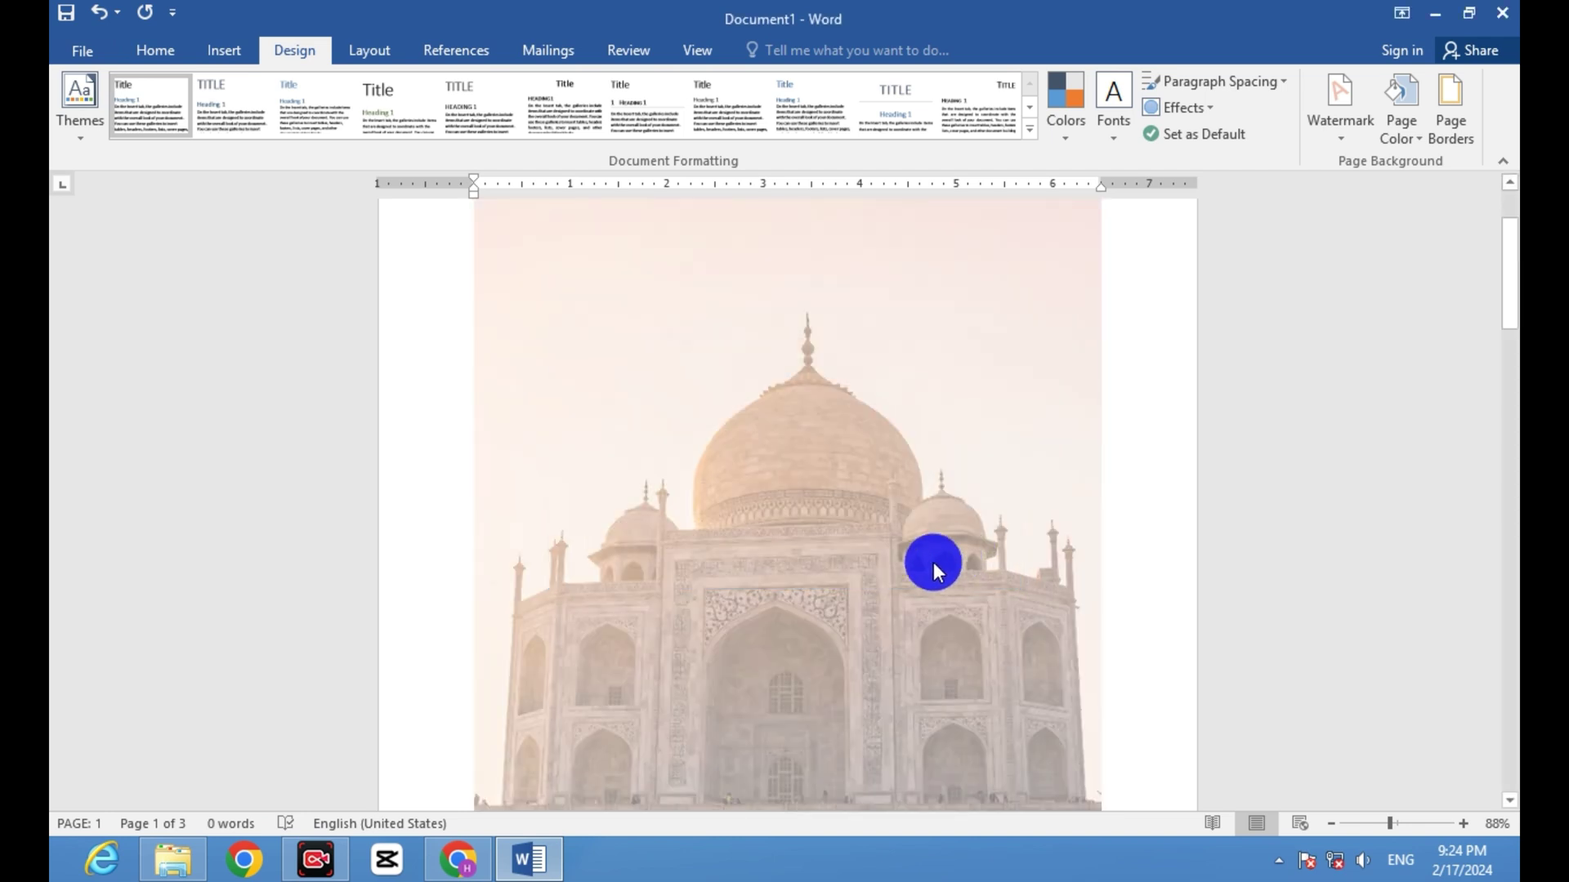
scroll(935, 565, down, 1)
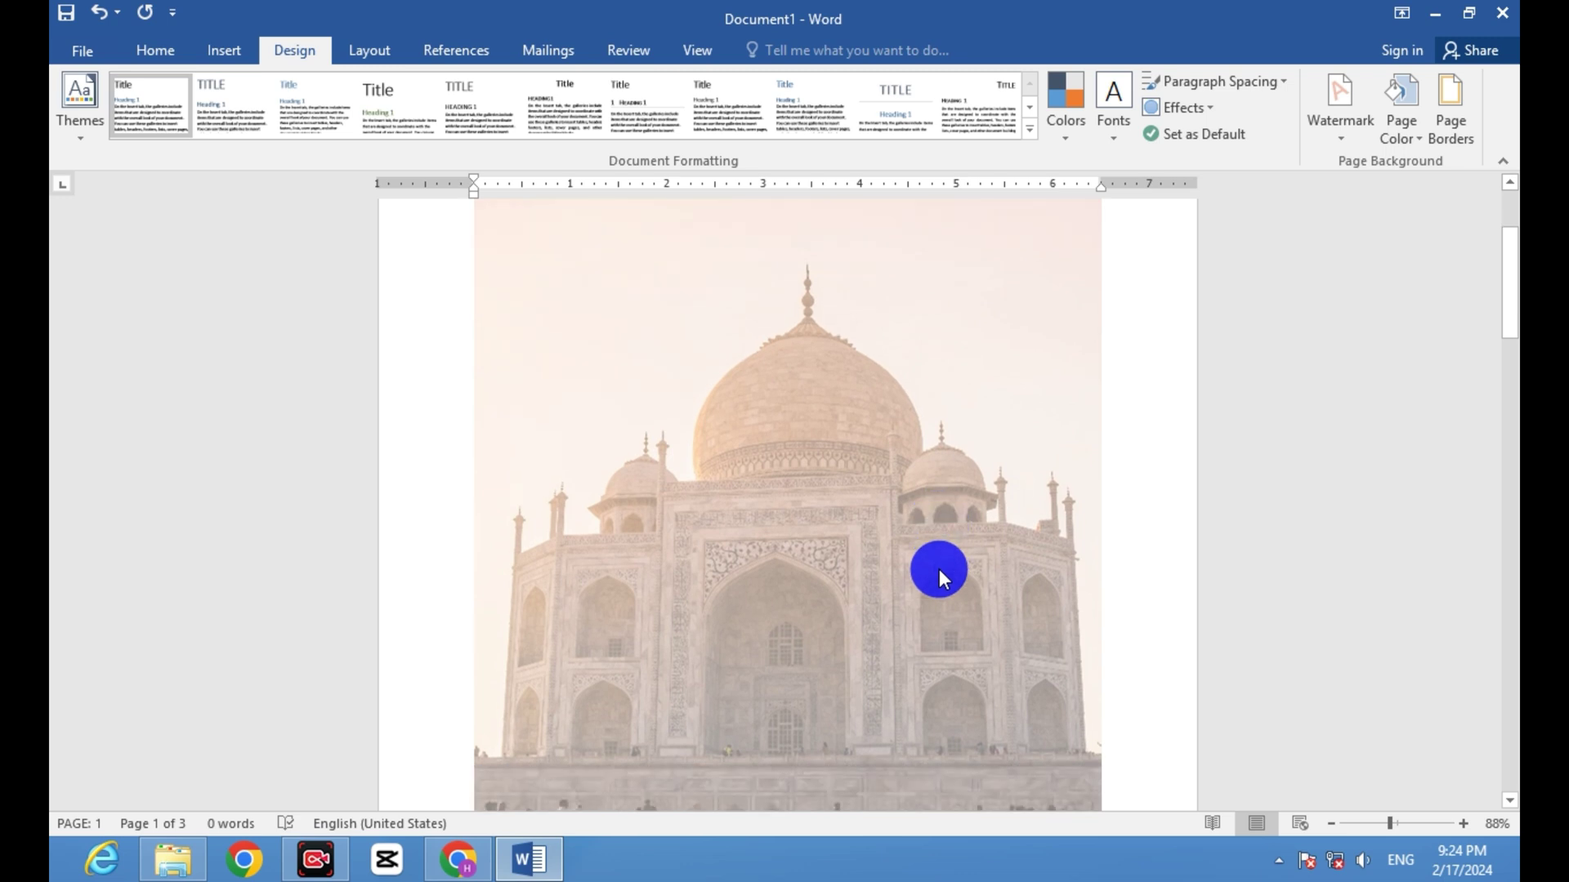
scroll(817, 642, up, 3)
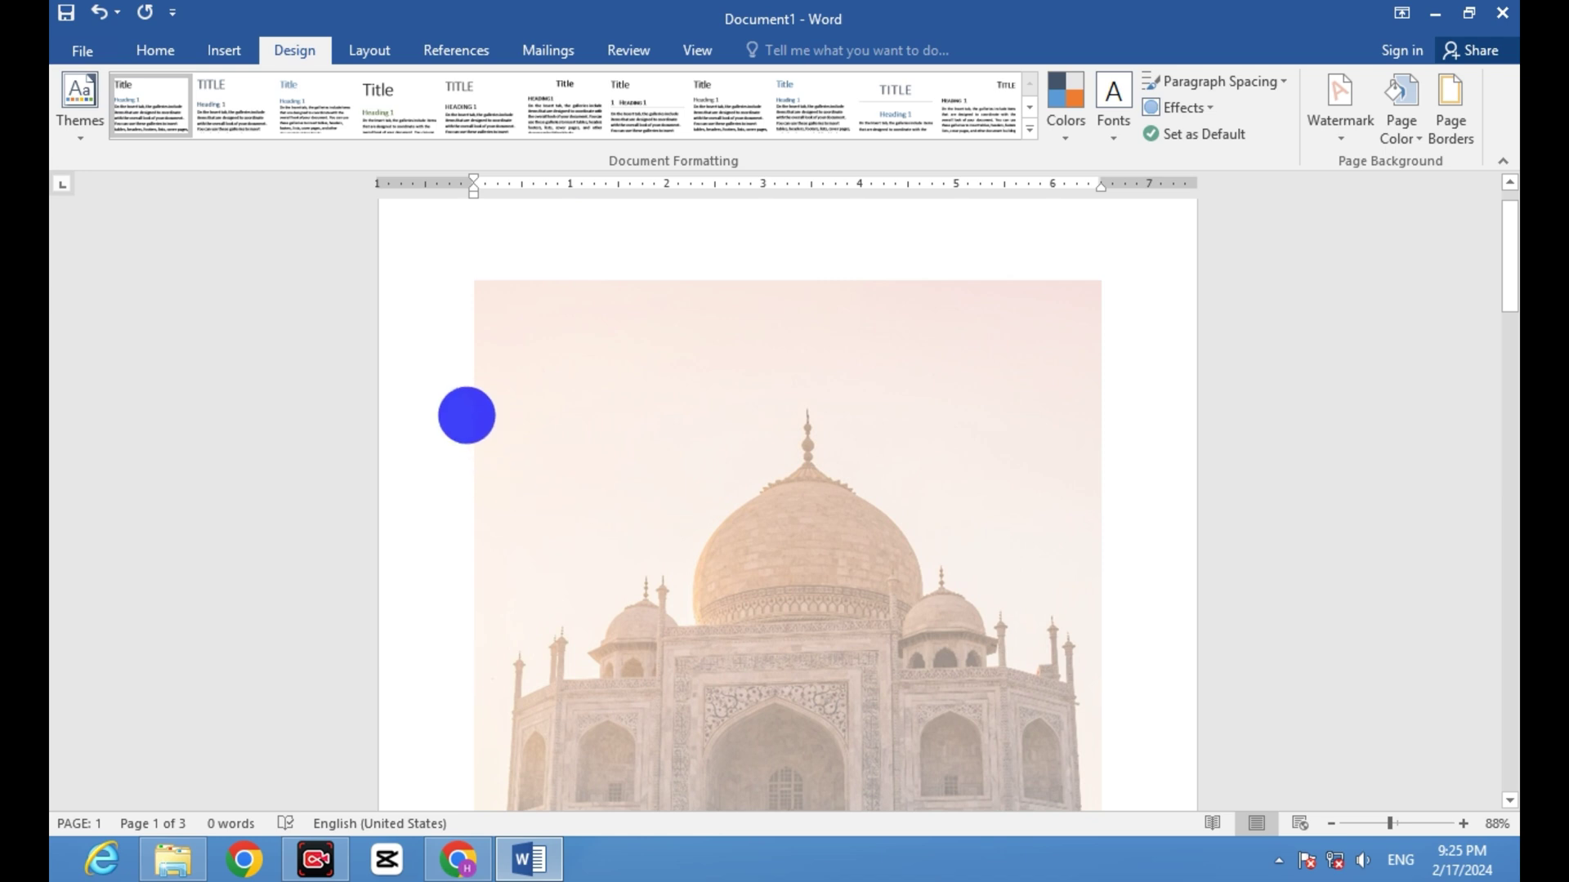
Generate sample paragraphs at the start of the first page with =rand().
click(499, 397)
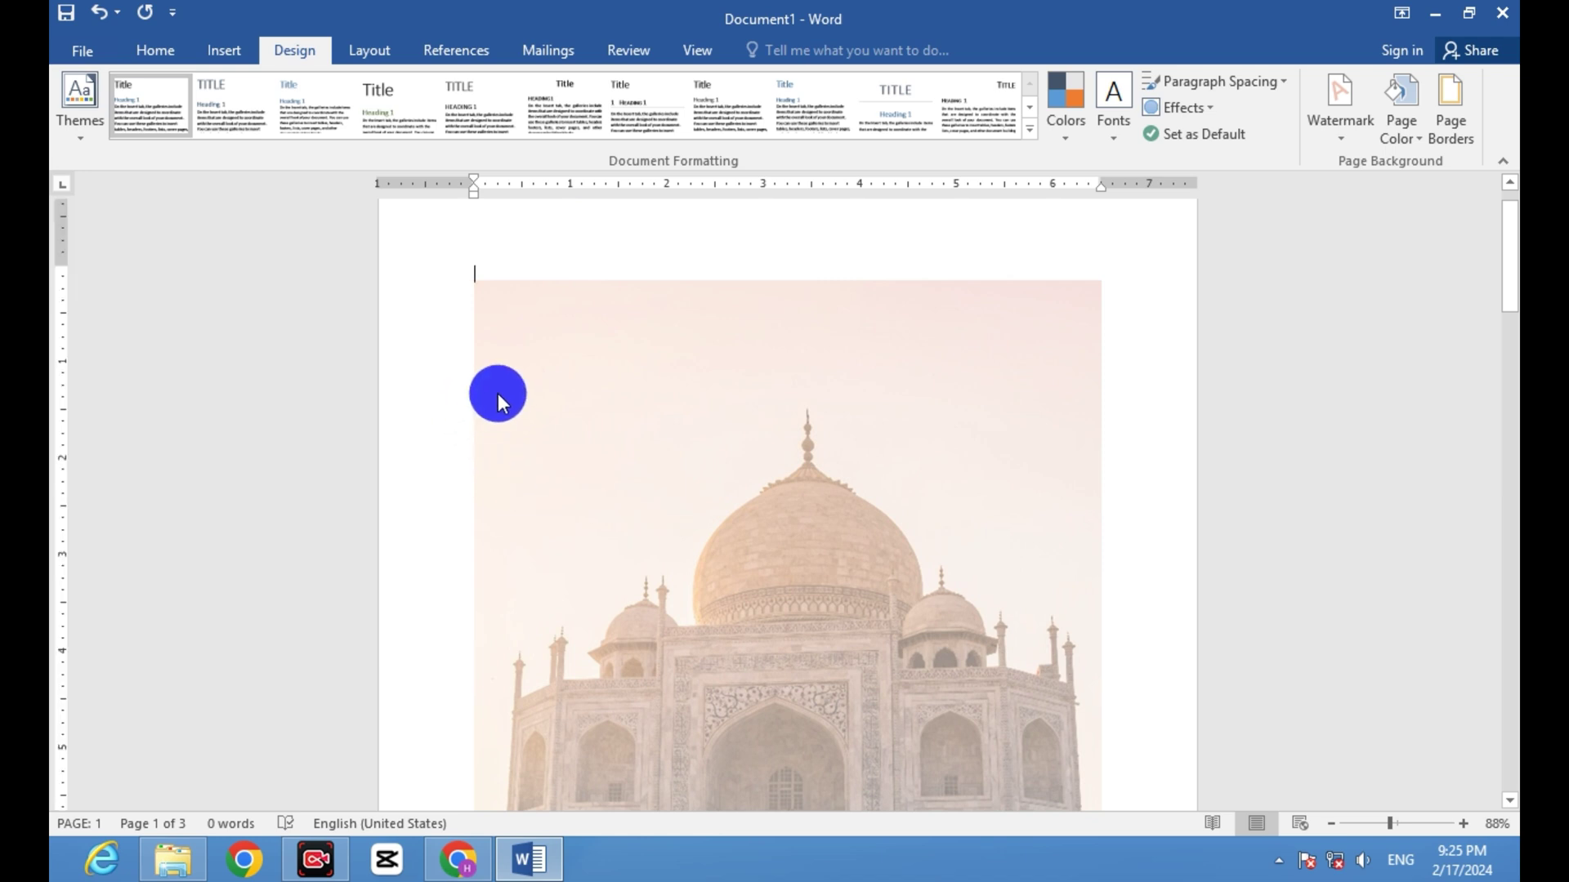
text(=rand)
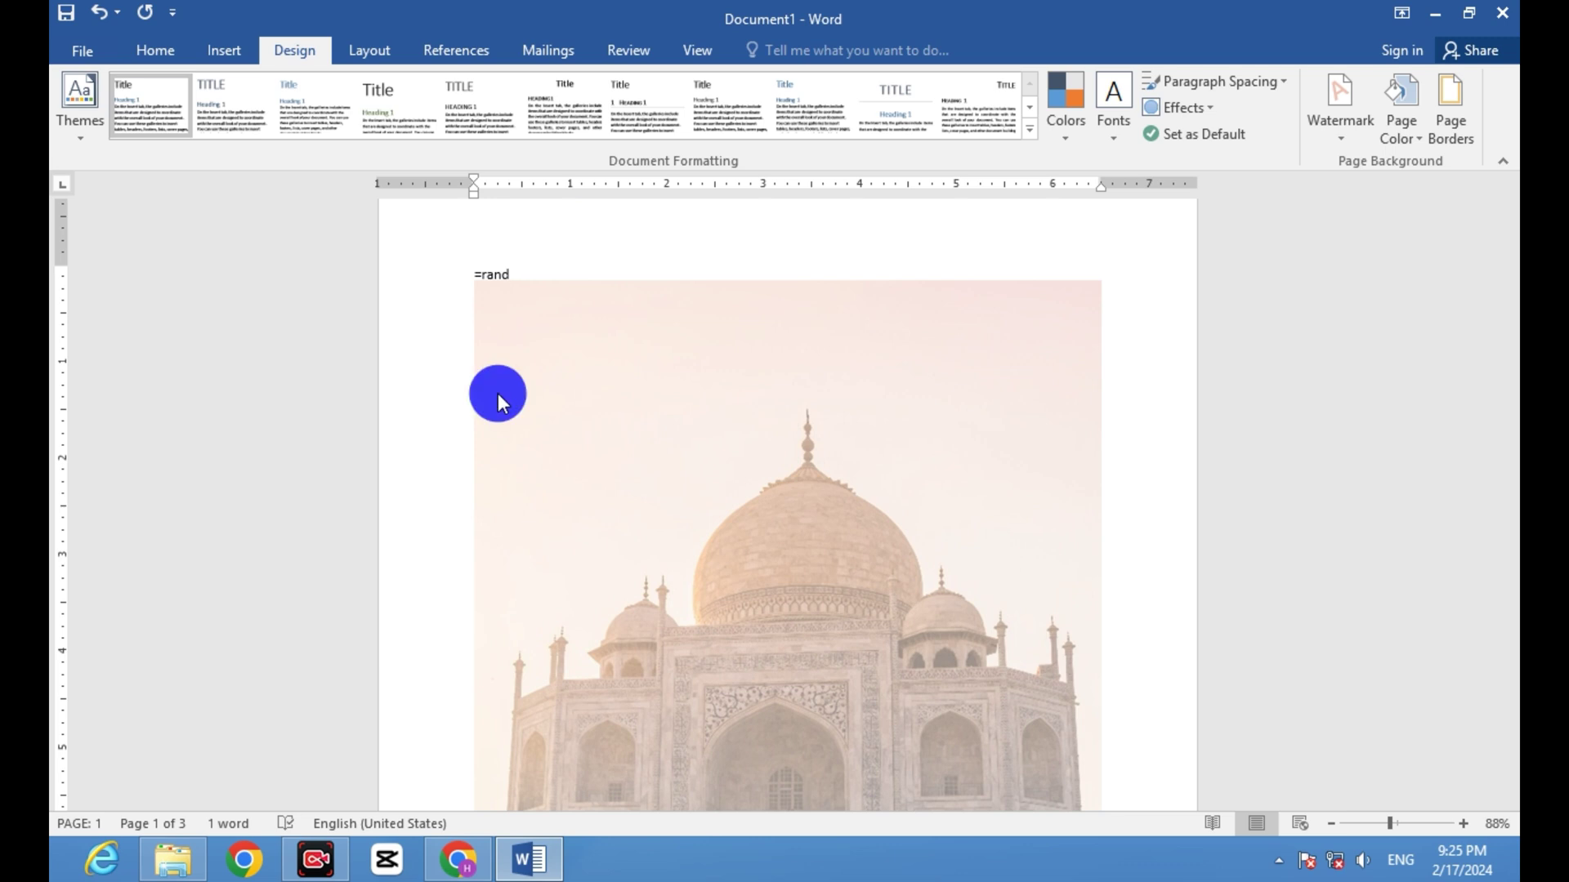
text(())
key(Return)
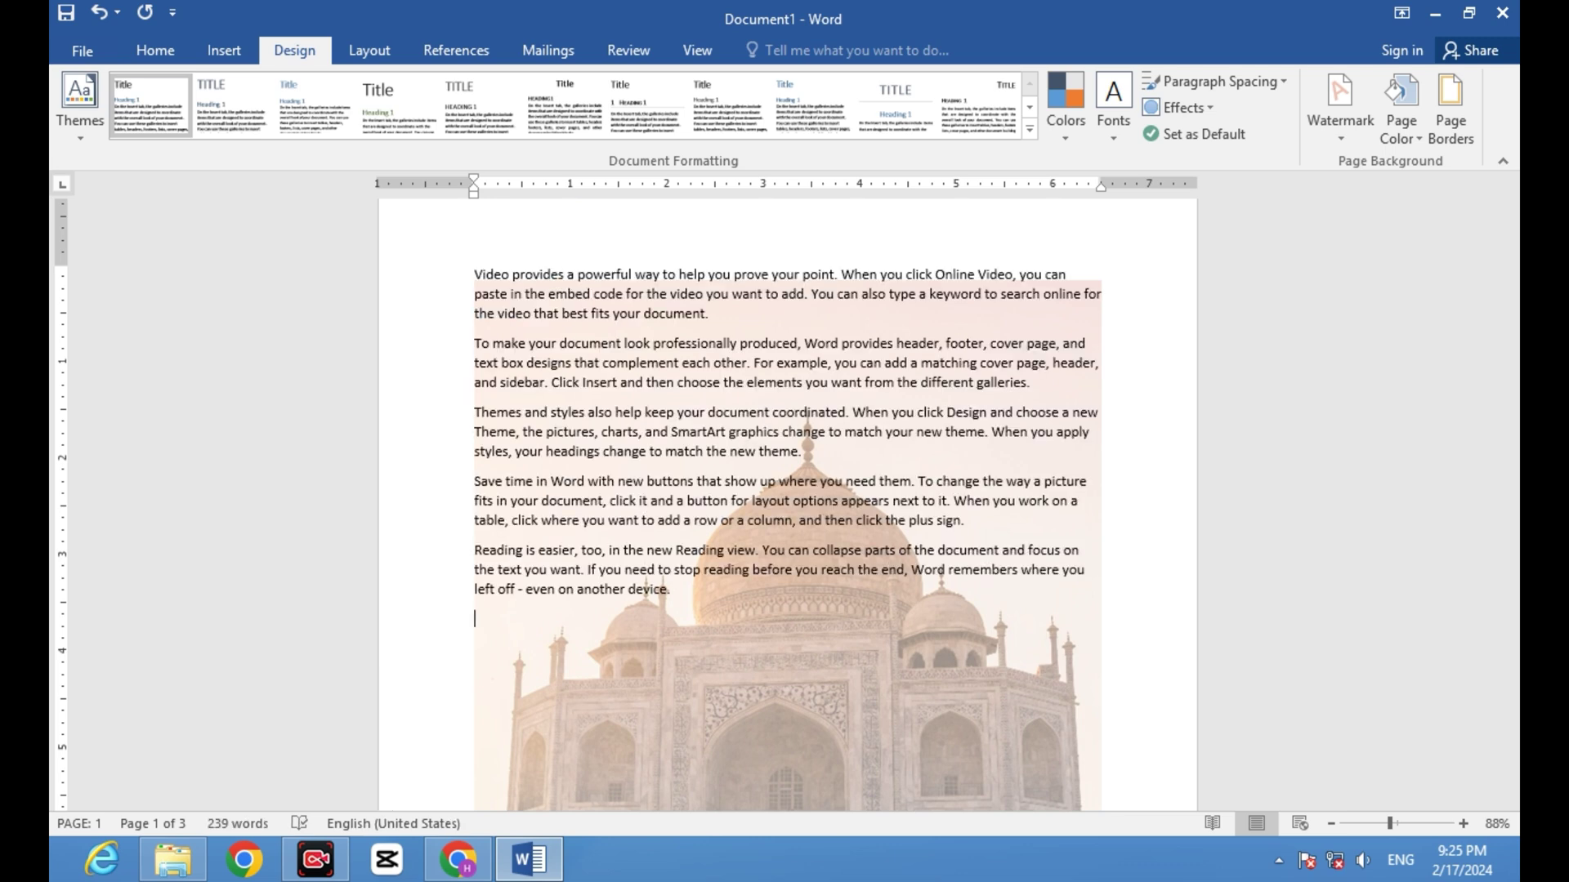
Insert five blank lines above the first sample paragraph and check the text over the watermark.
scroll(612, 364, up, 1)
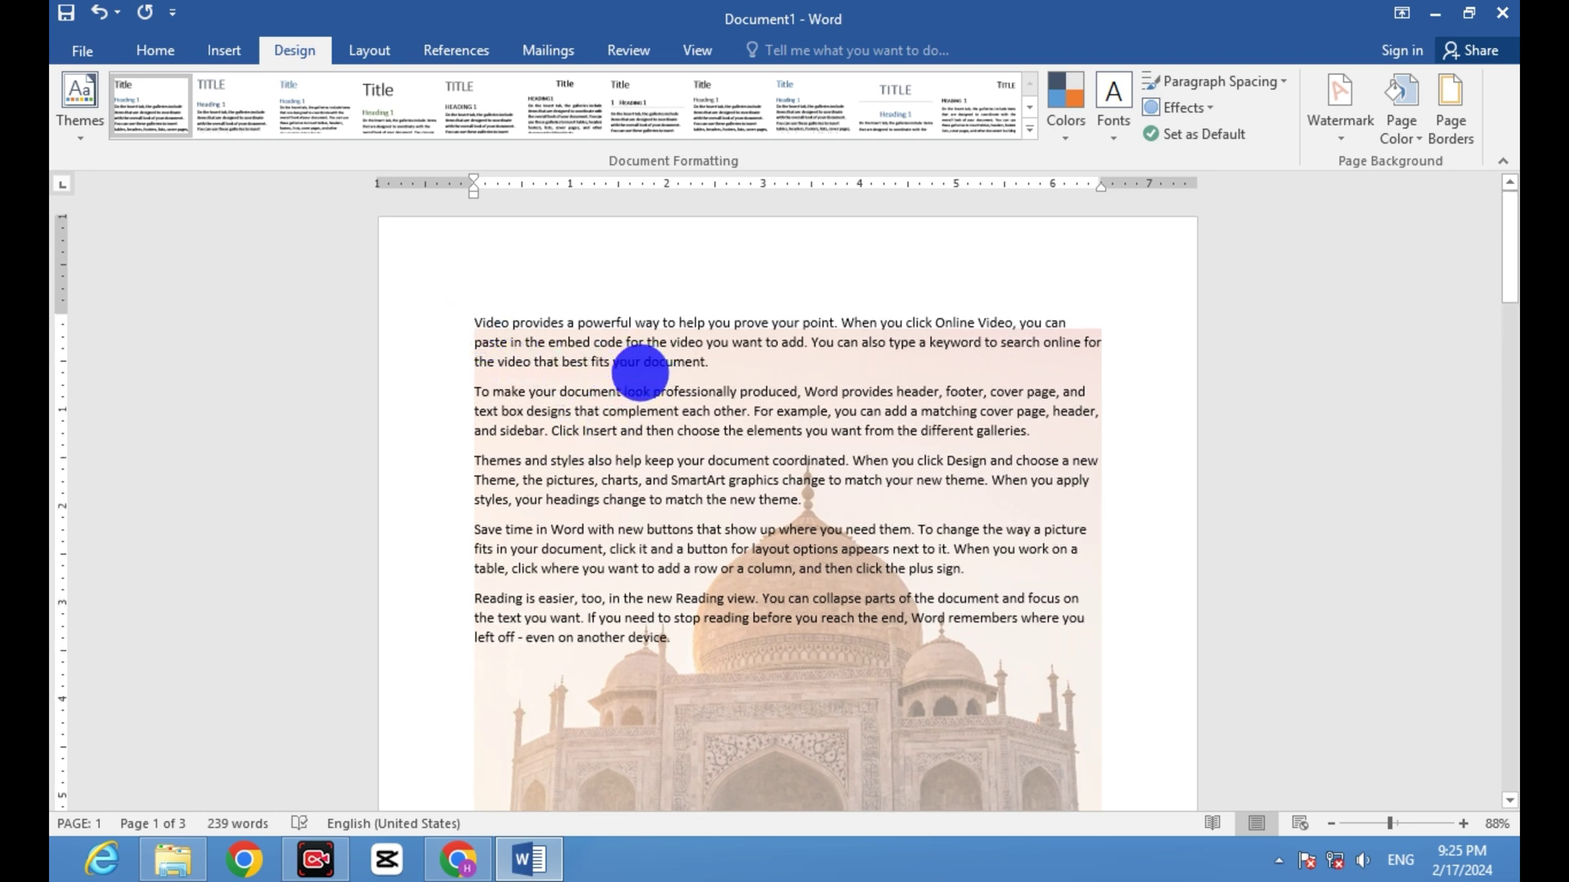
key(Return)
key(Return)
key(Return)
key(Return)
key(Return)
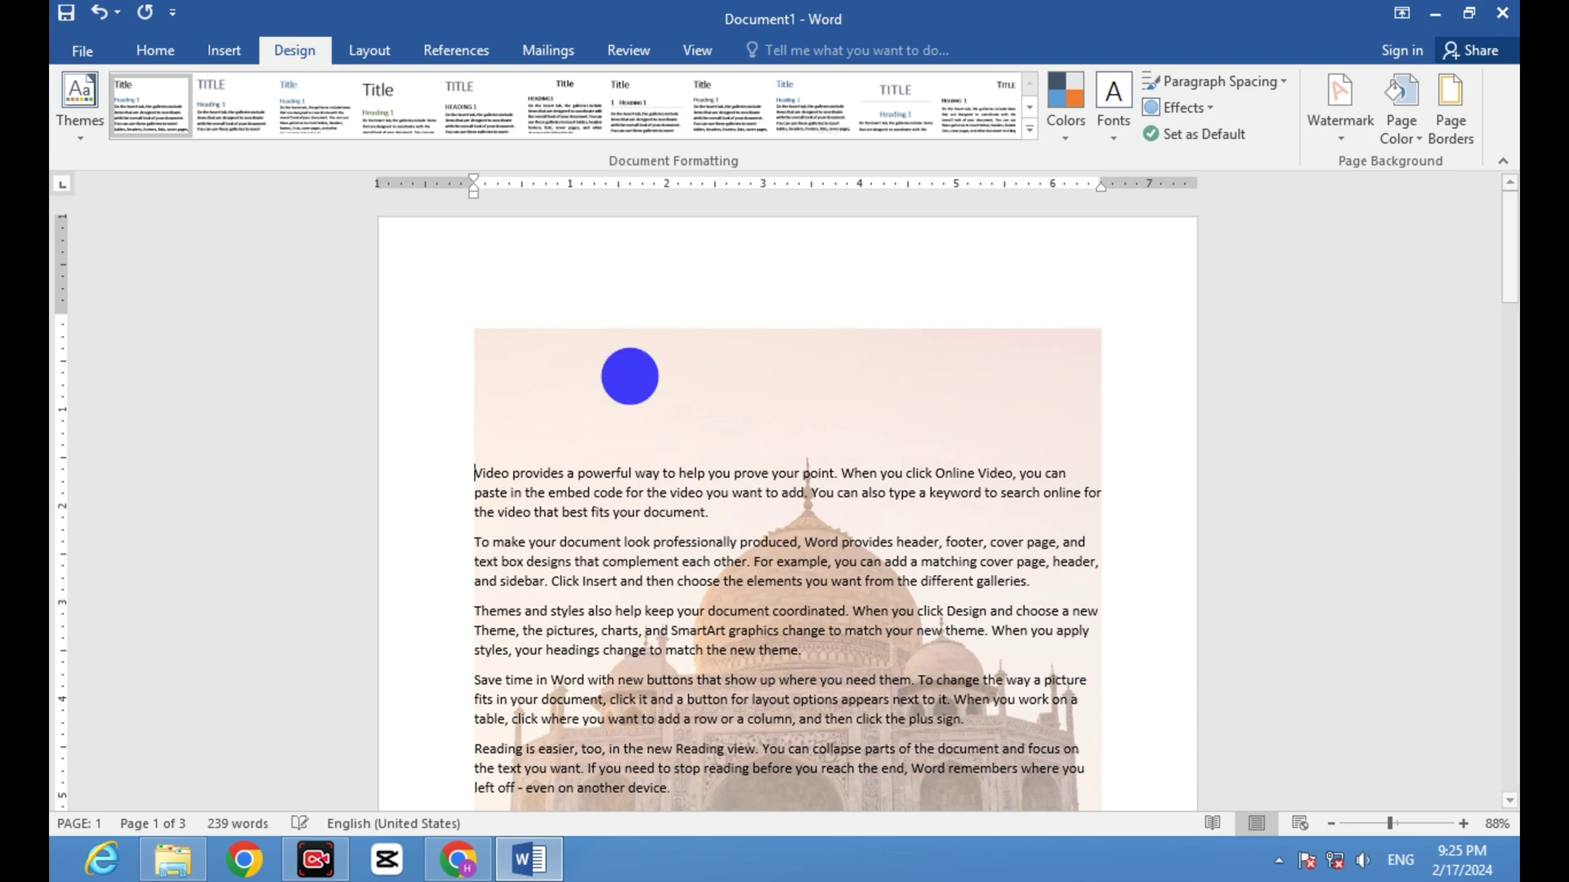
scroll(629, 376, down, 4)
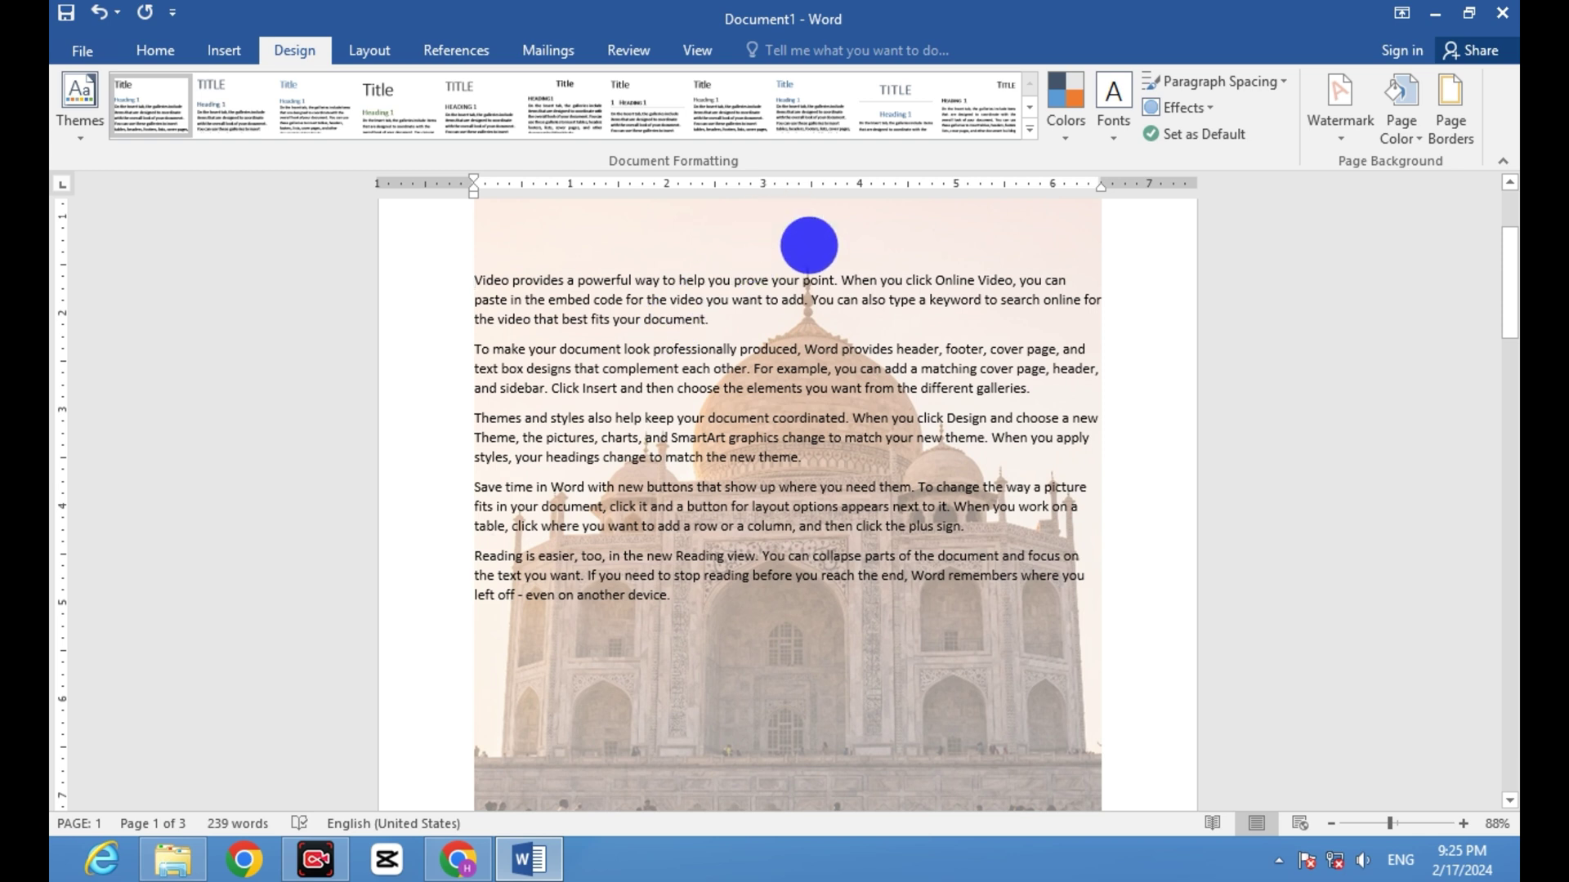
scroll(809, 245, up, 3)
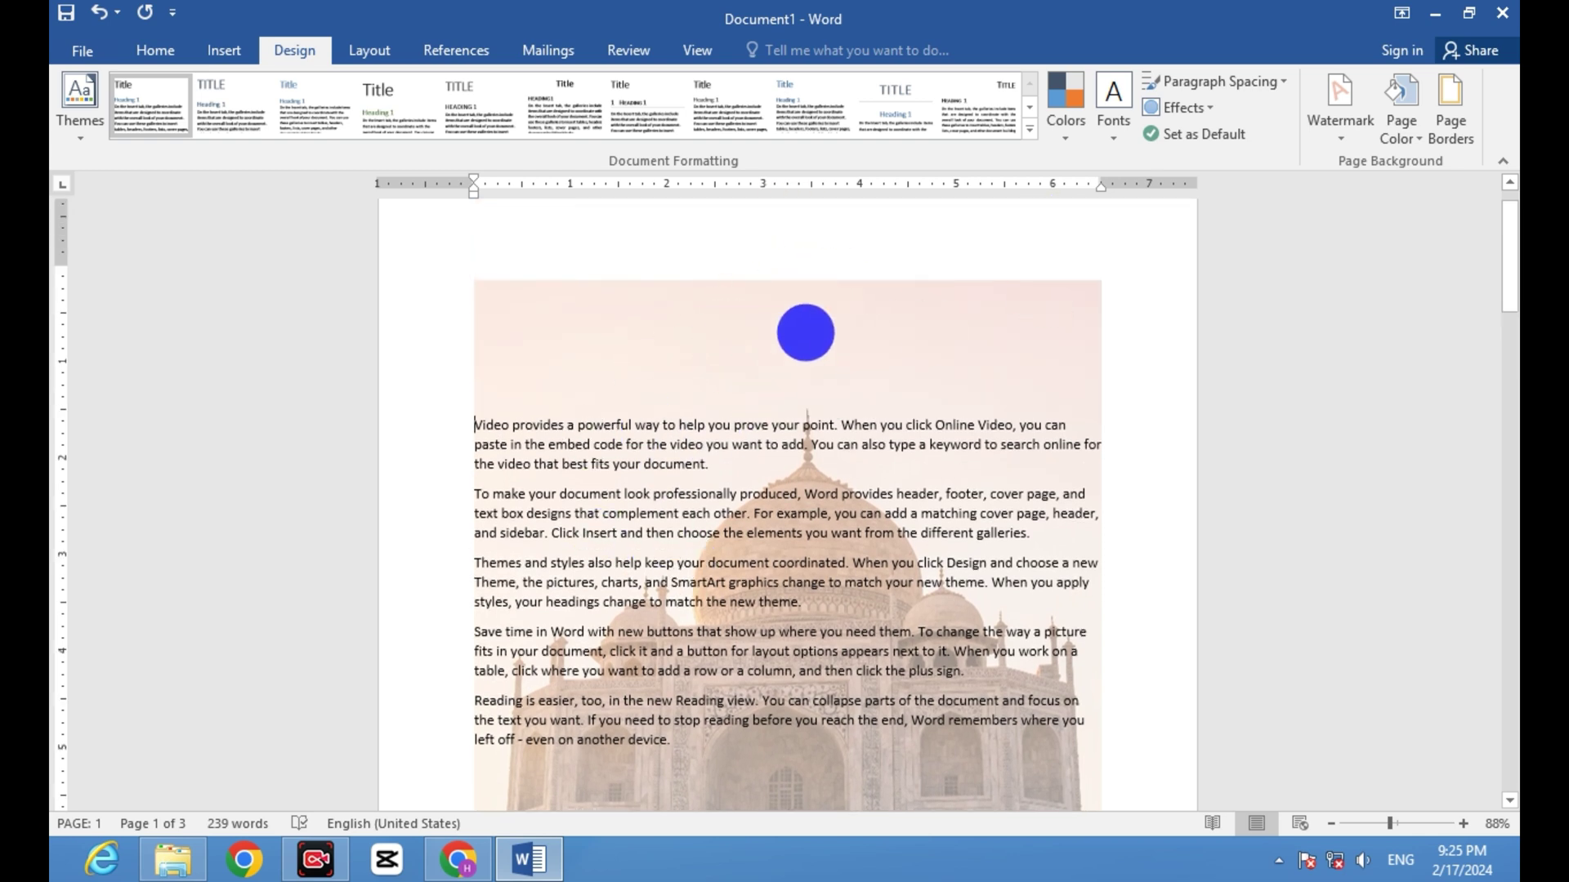
Switch the custom watermark from picture to text and replace its text with "computer".
click(1312, 91)
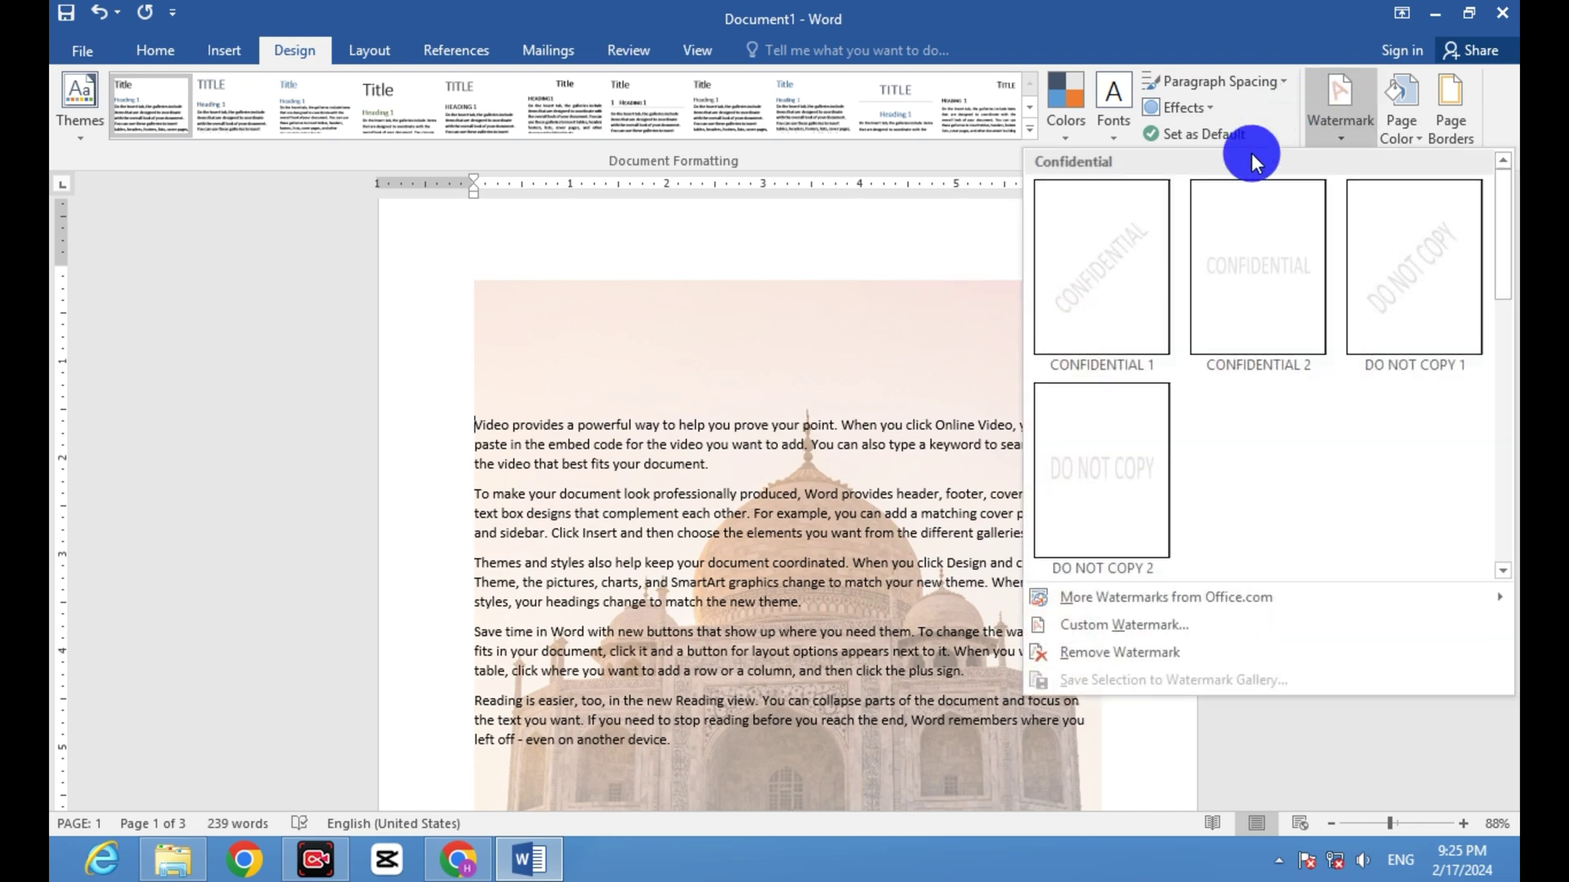
click(1076, 625)
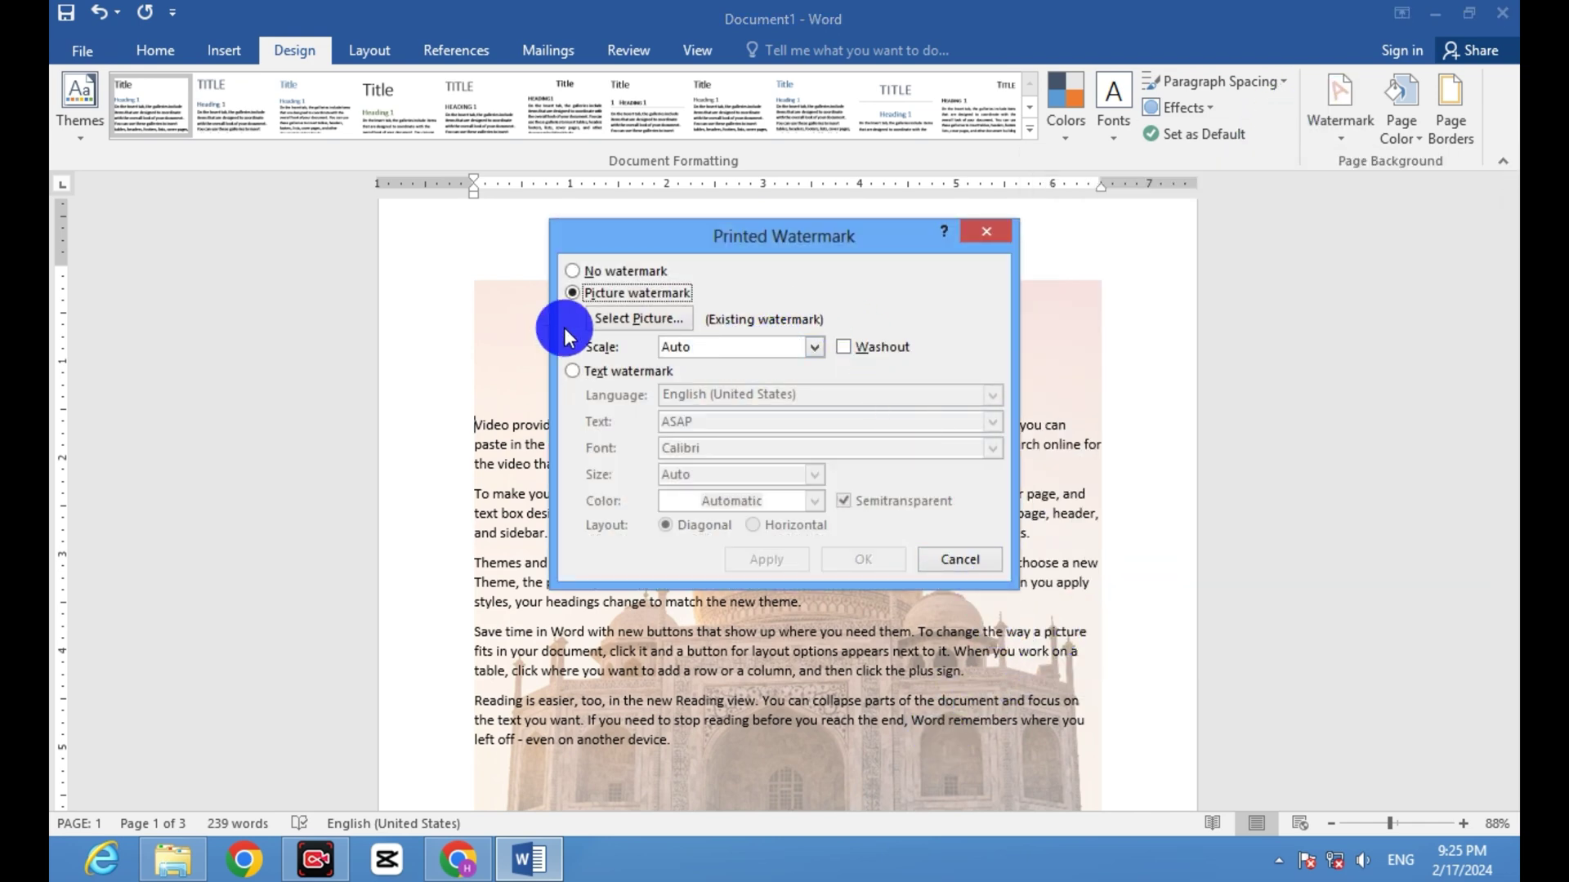
click(571, 371)
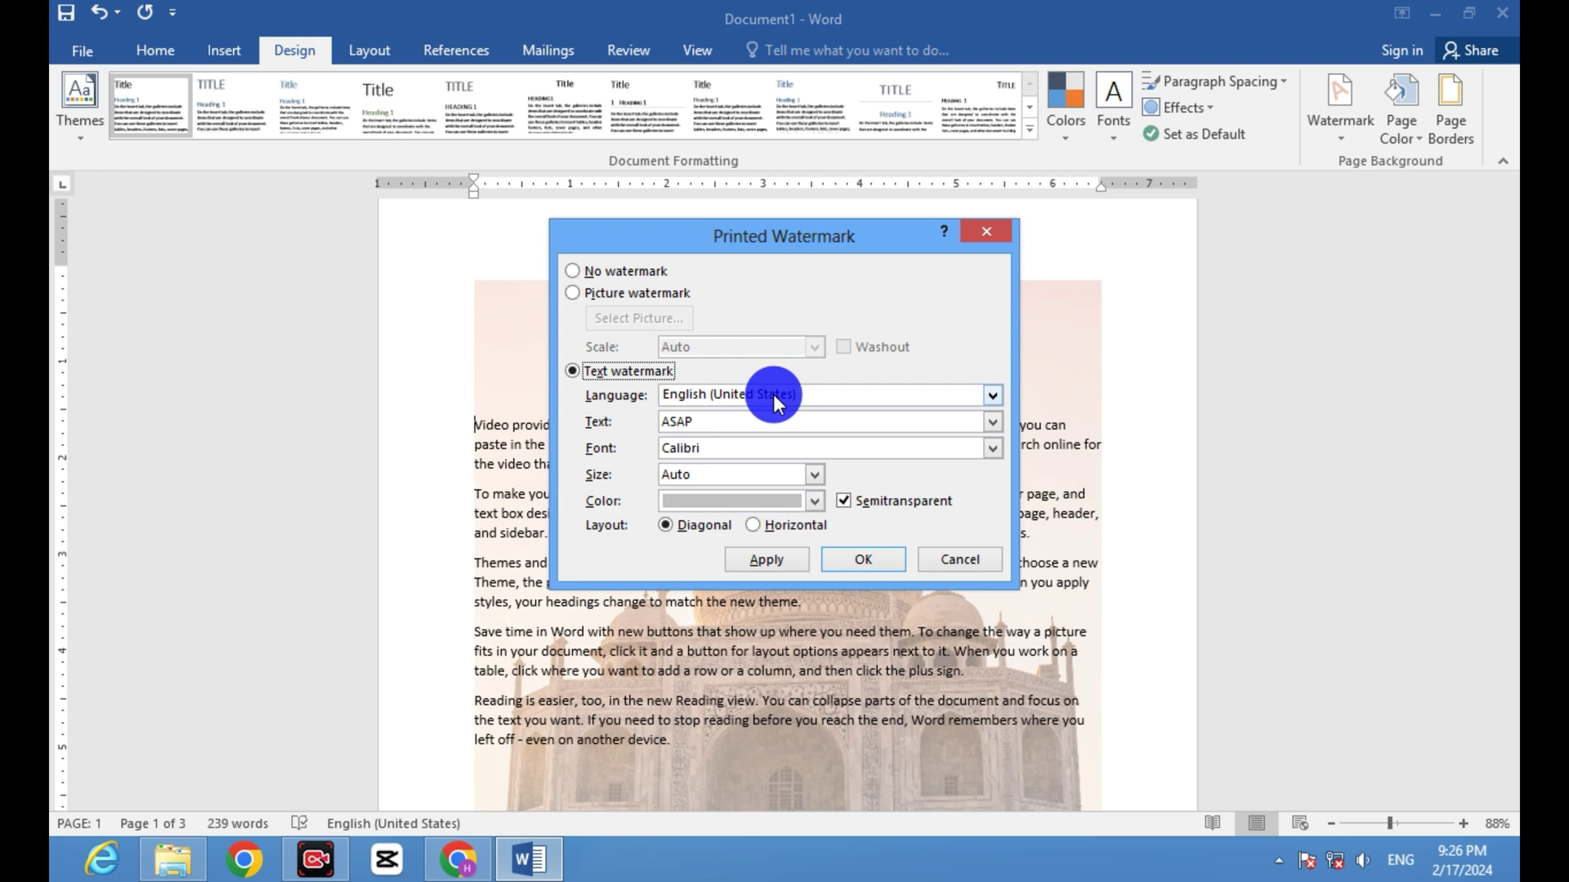
click(721, 427)
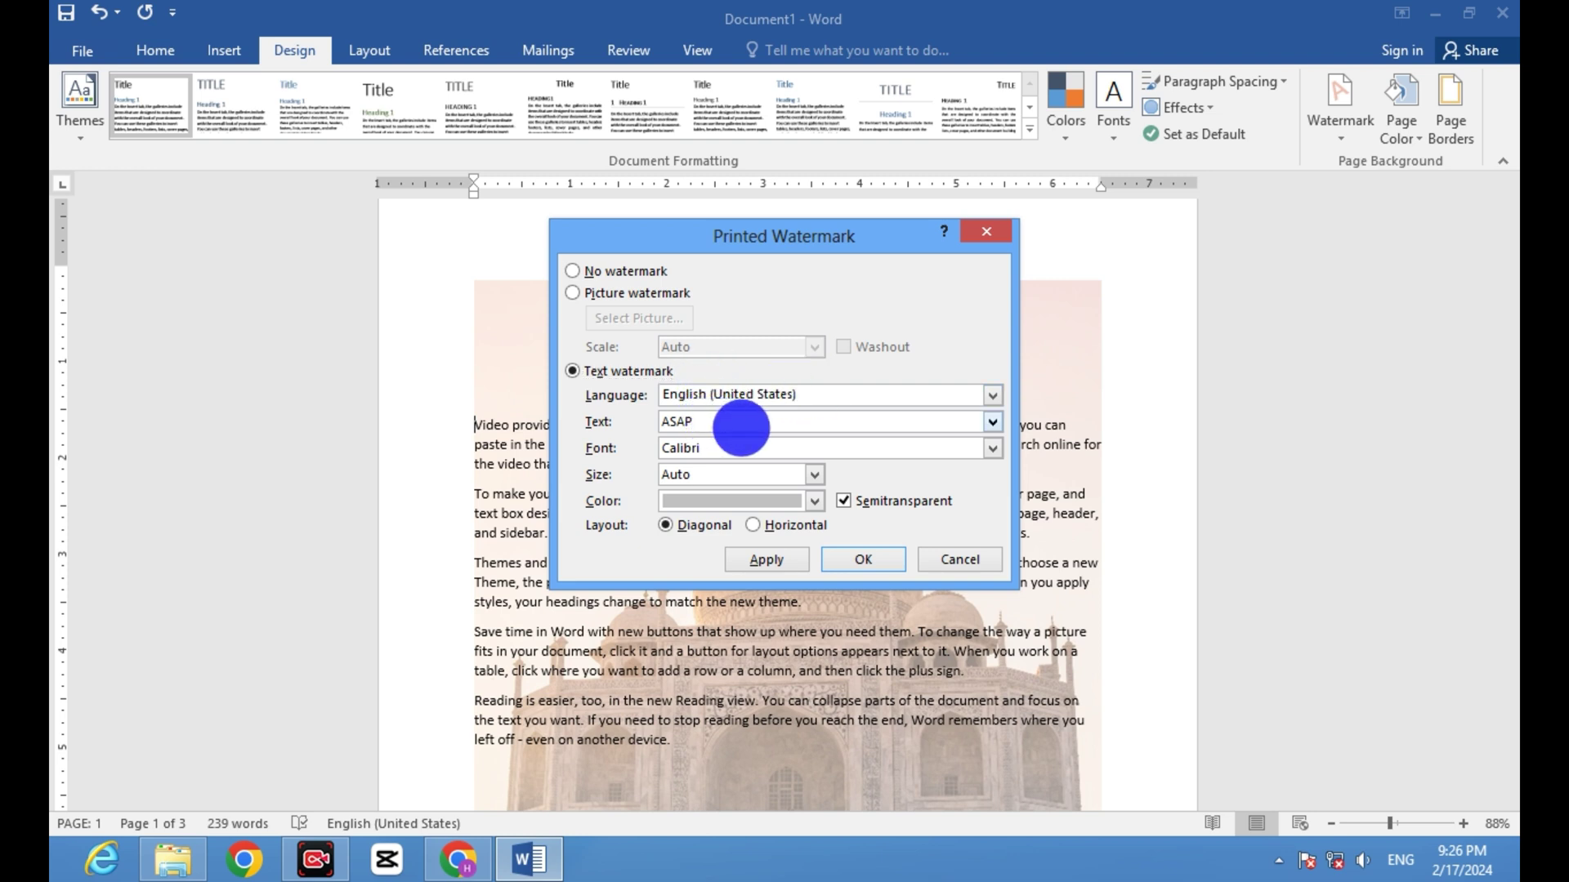
key(BackSpace)
key(BackSpace)
key(BackSpace)
key(BackSpace)
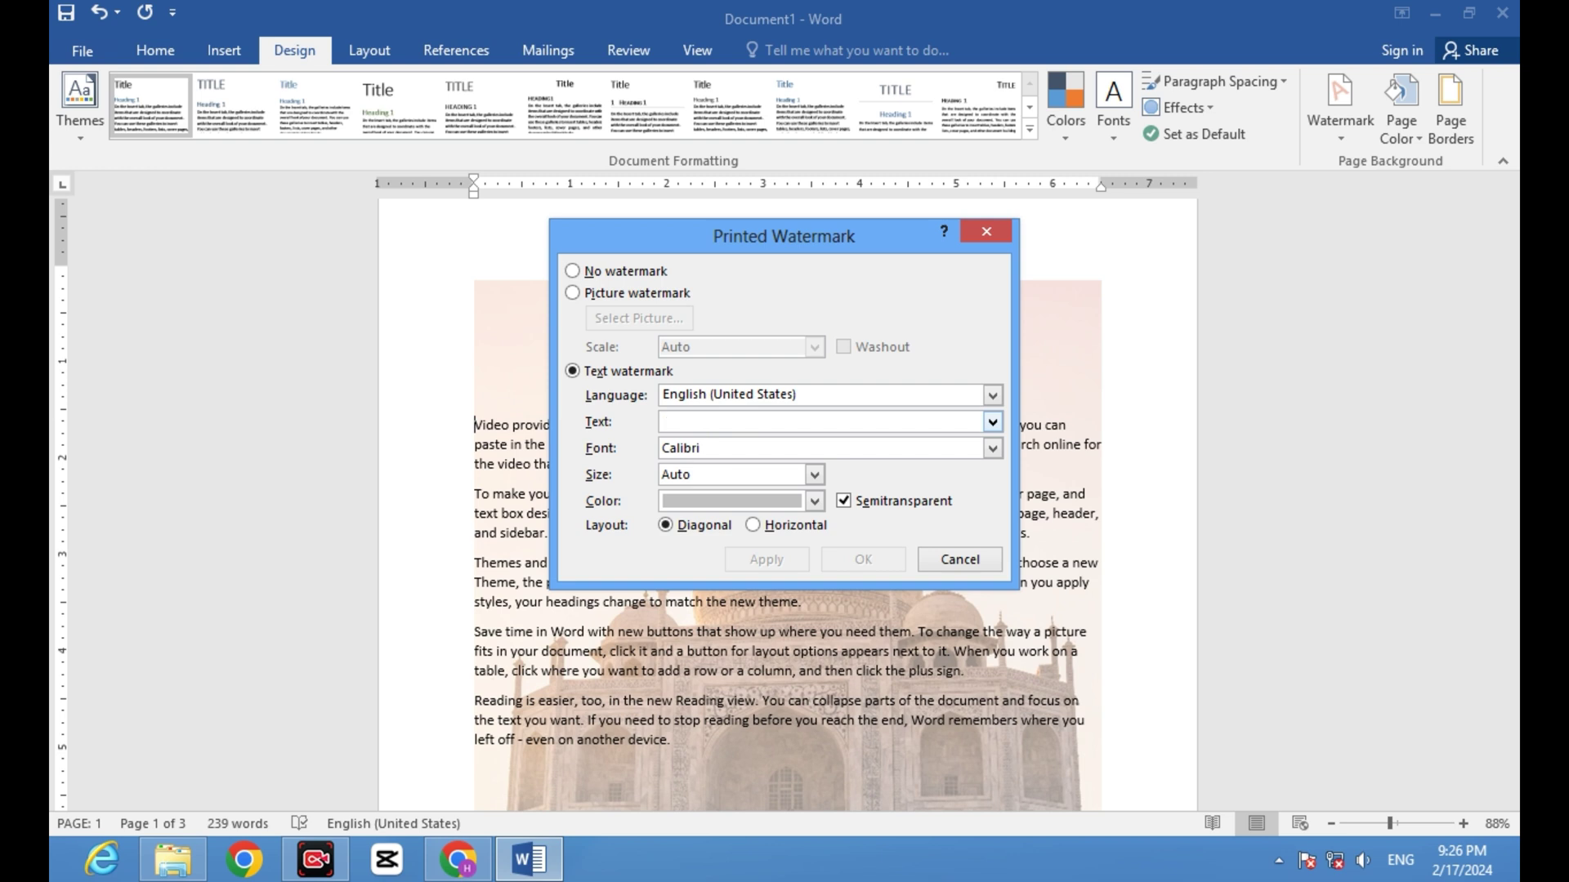
text(co)
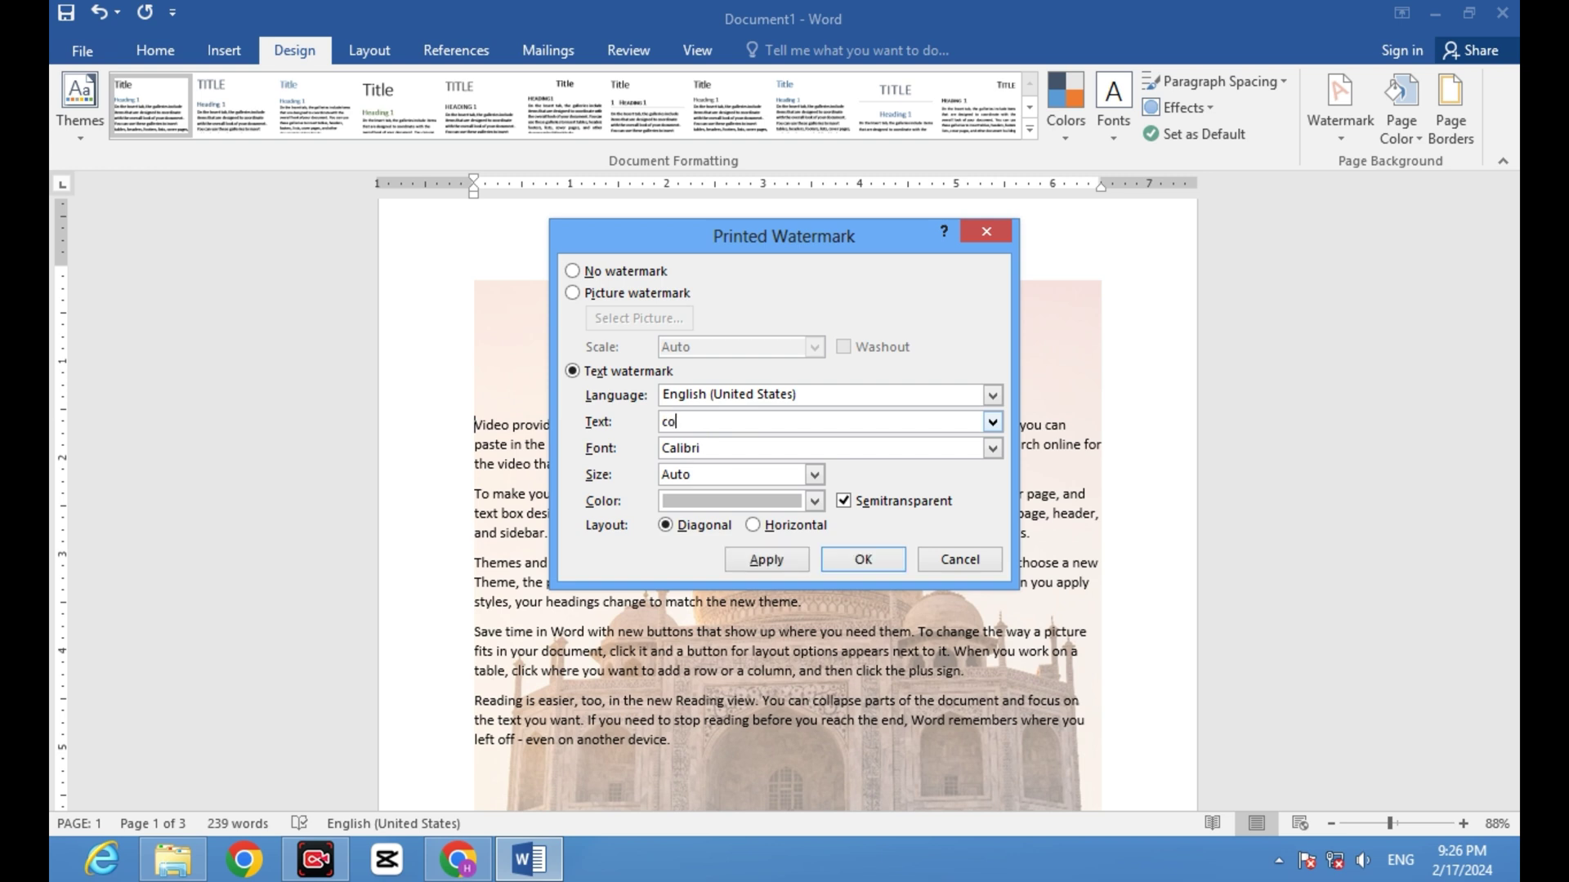
text(mpa)
key(BackSpace)
text(uter)
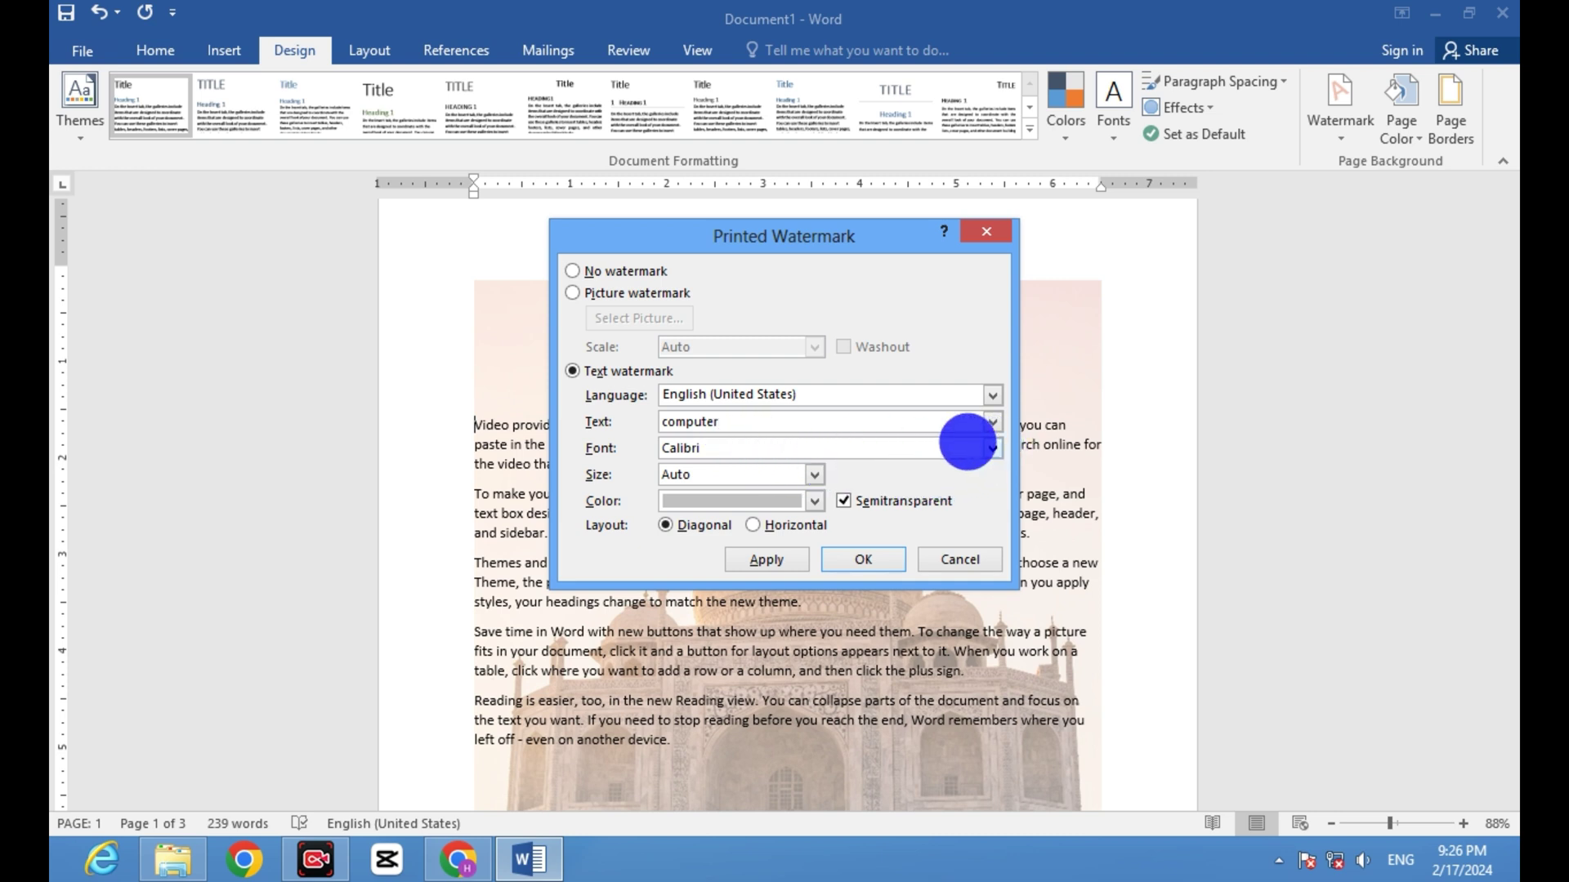
Apply the text watermark in Calibri with Auto size, semitransparent gray and Diagonal layout, and review it across the pages.
click(817, 475)
click(817, 475)
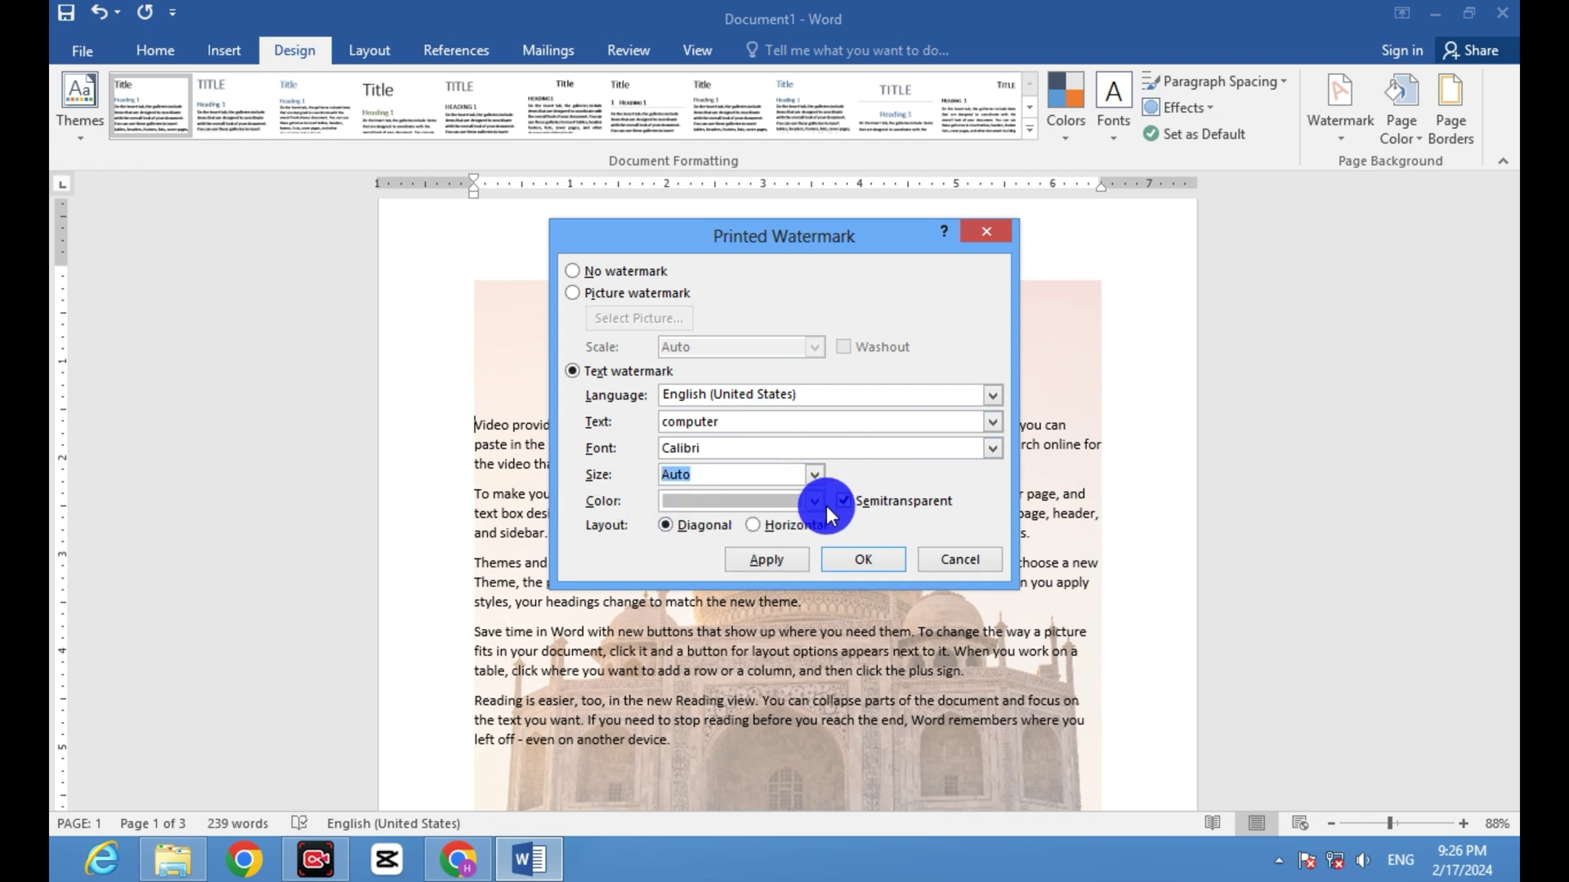
click(814, 500)
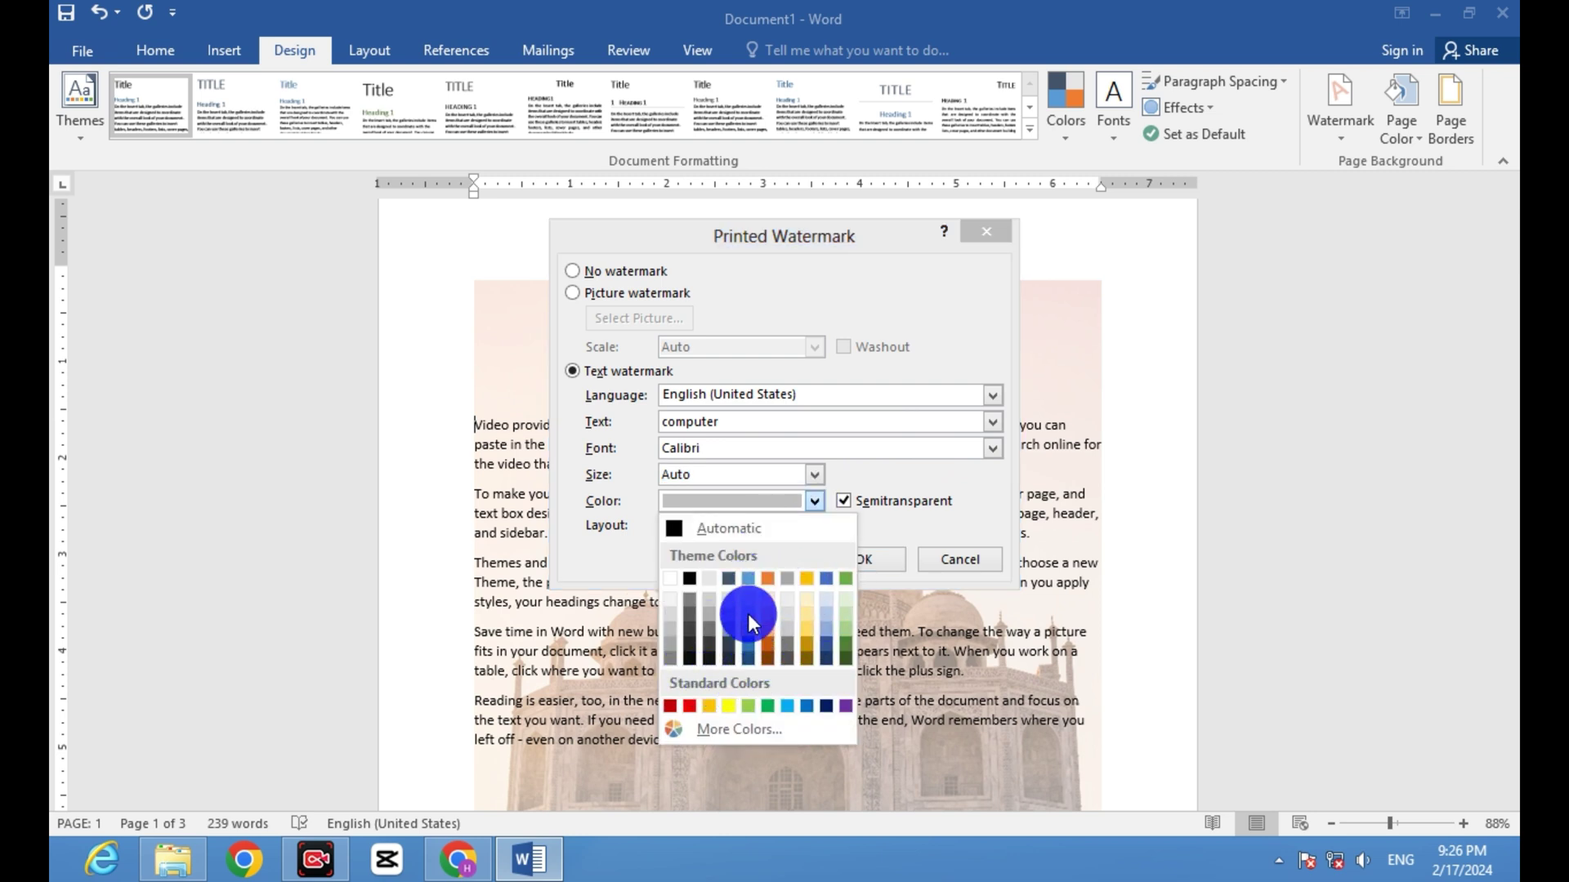
click(814, 501)
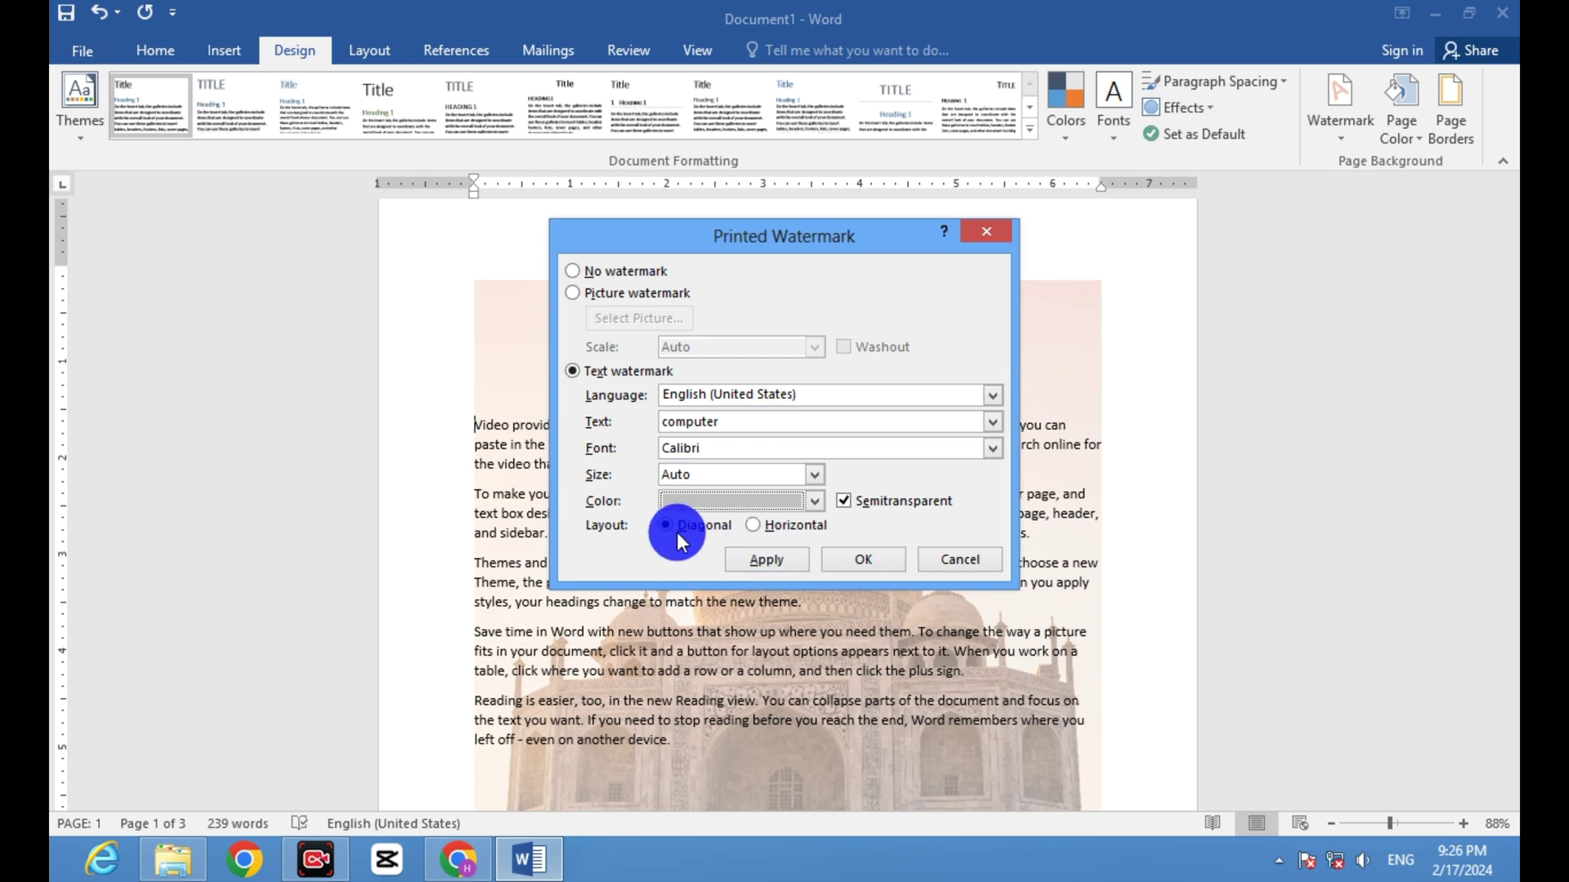
click(783, 560)
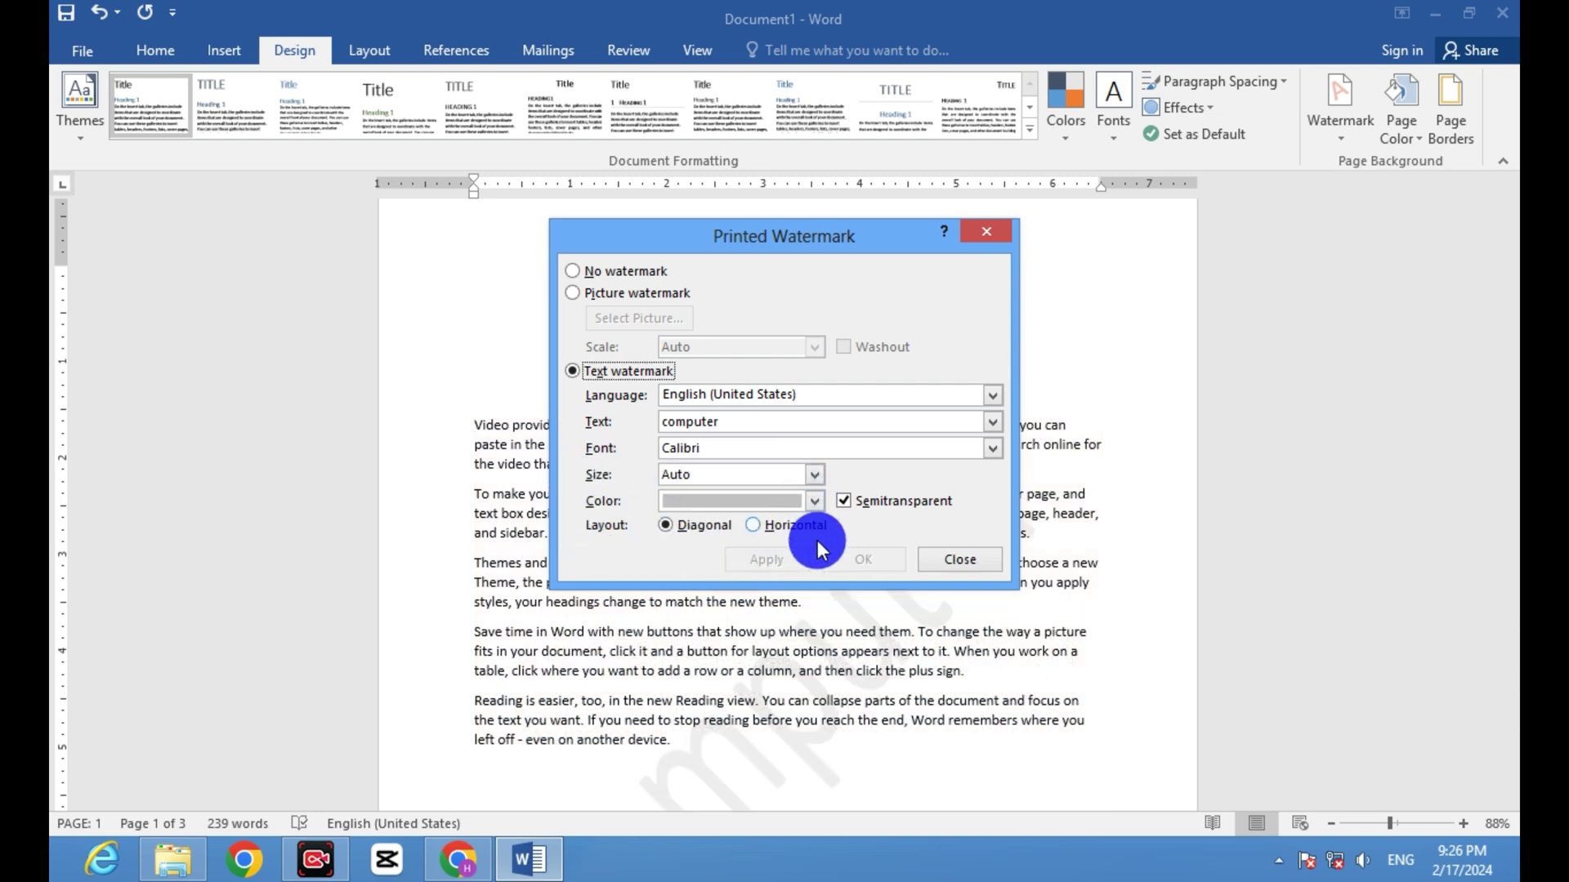
click(952, 559)
scroll(945, 558, down, 3)
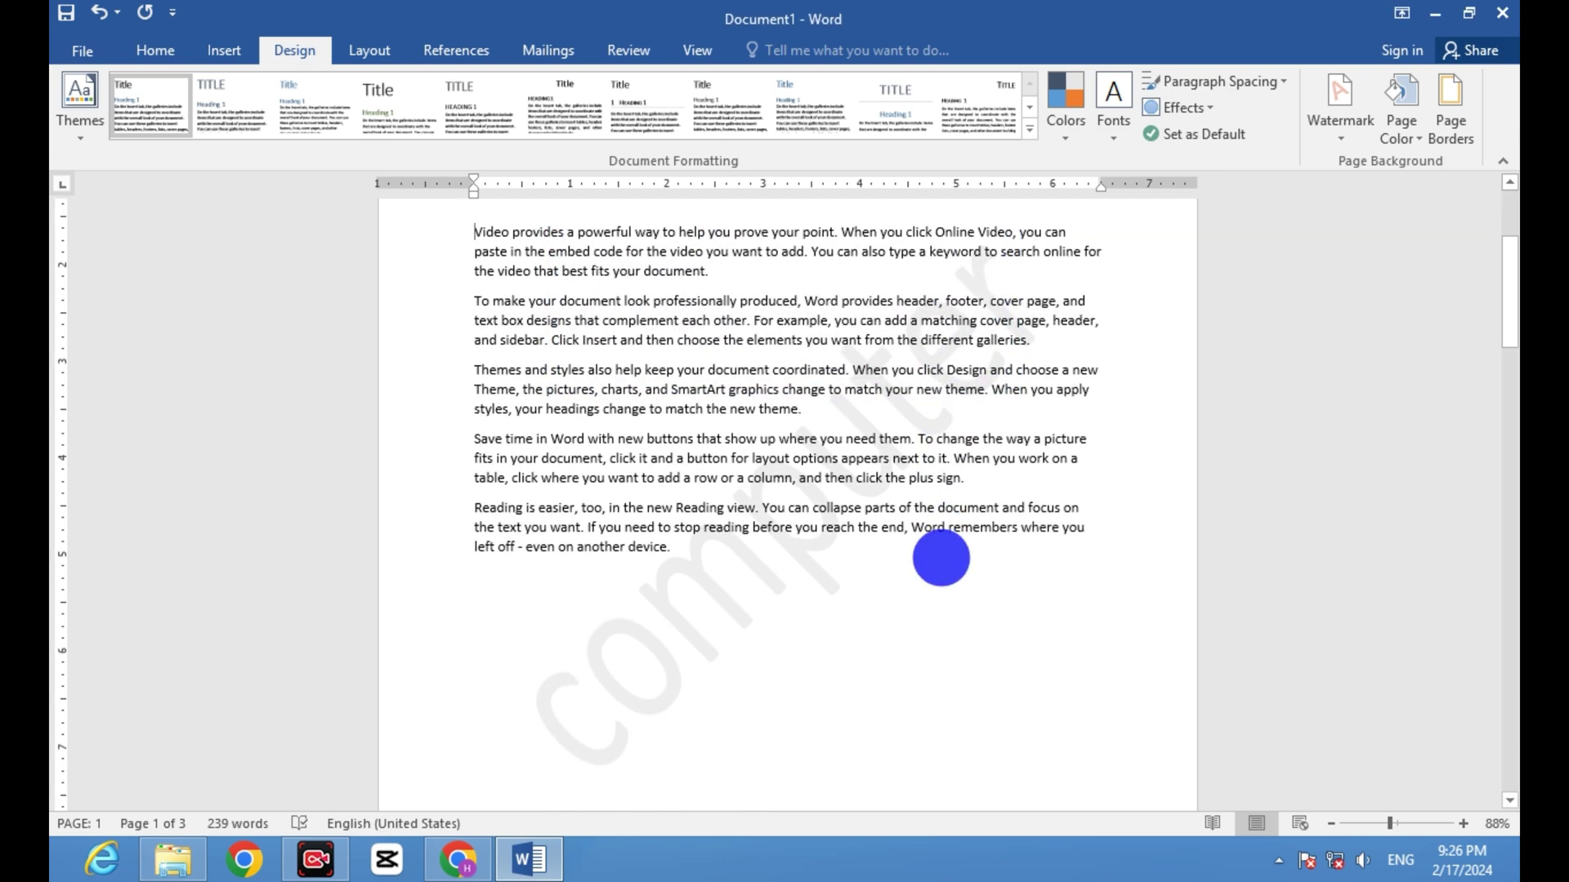
scroll(912, 564, down, 15)
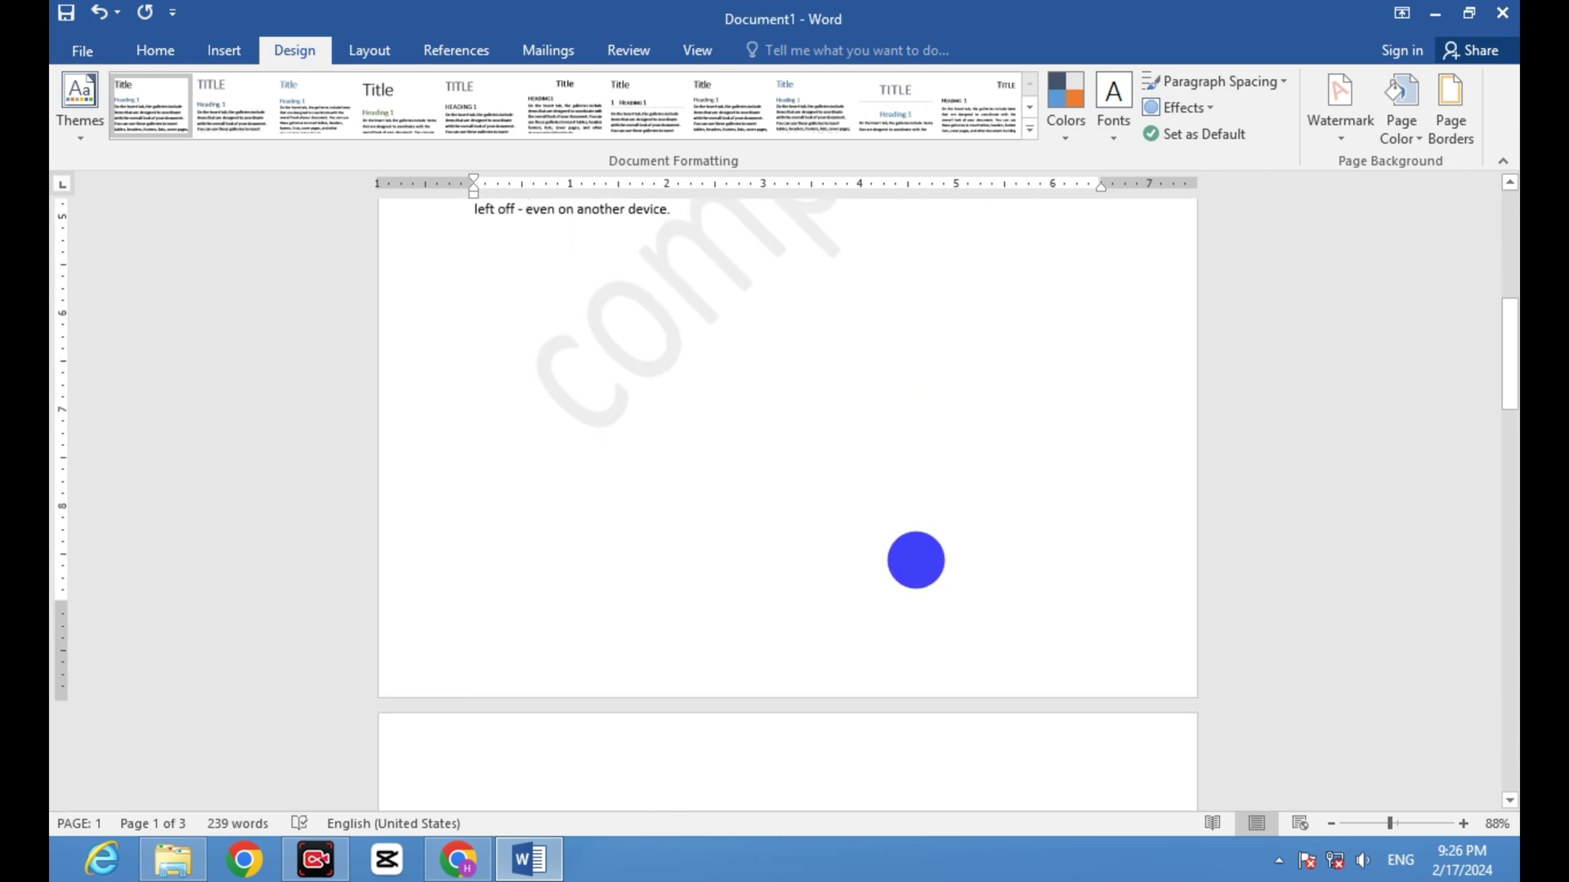
scroll(896, 587, down, 20)
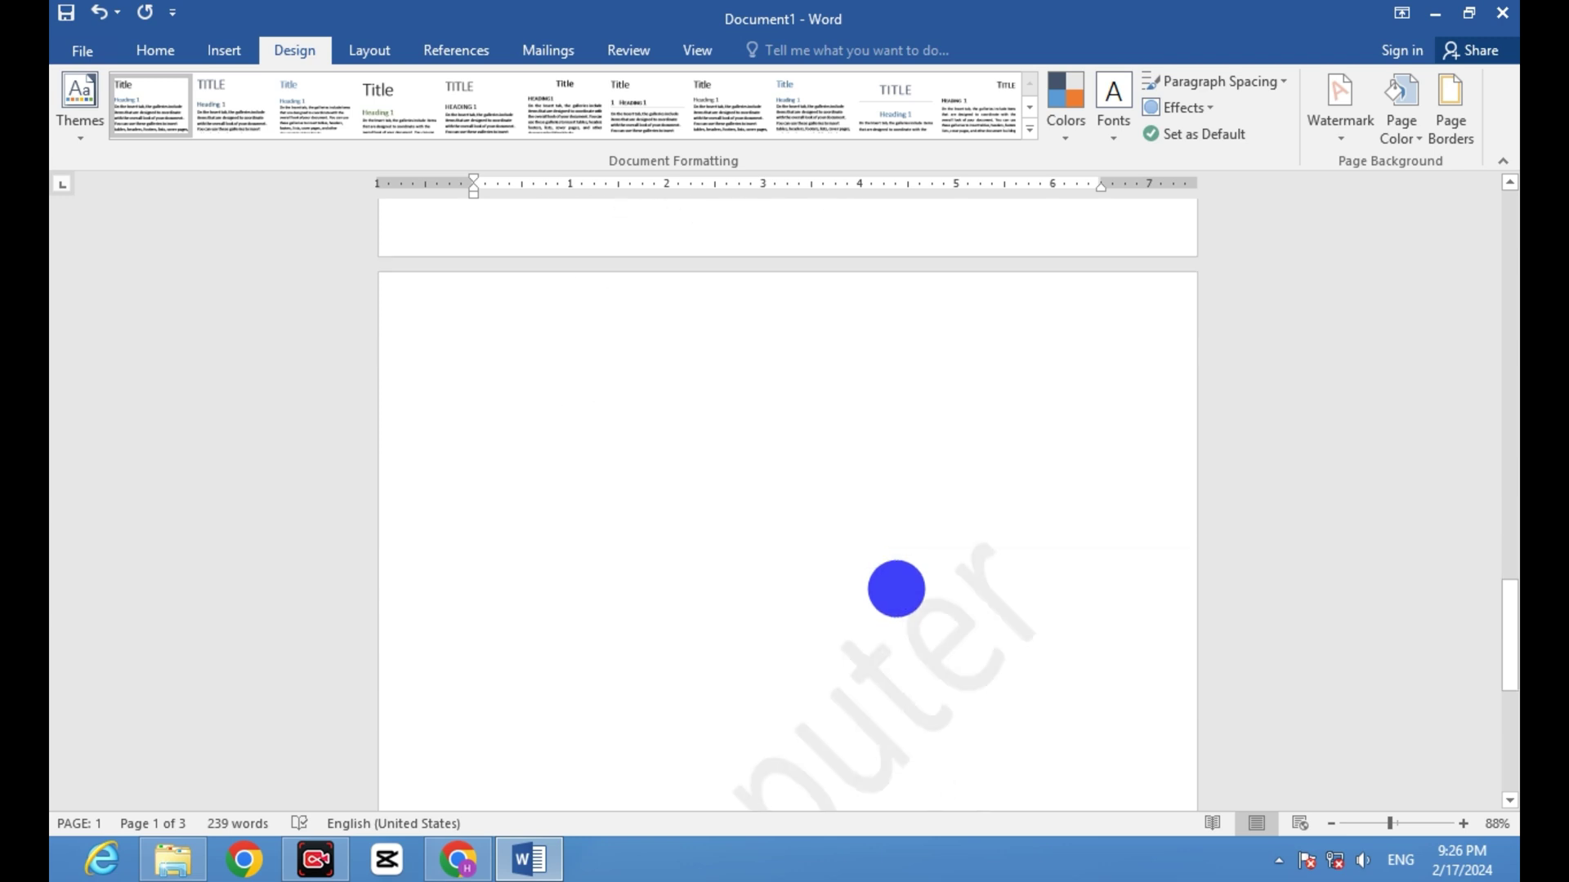
scroll(889, 579, up, 20)
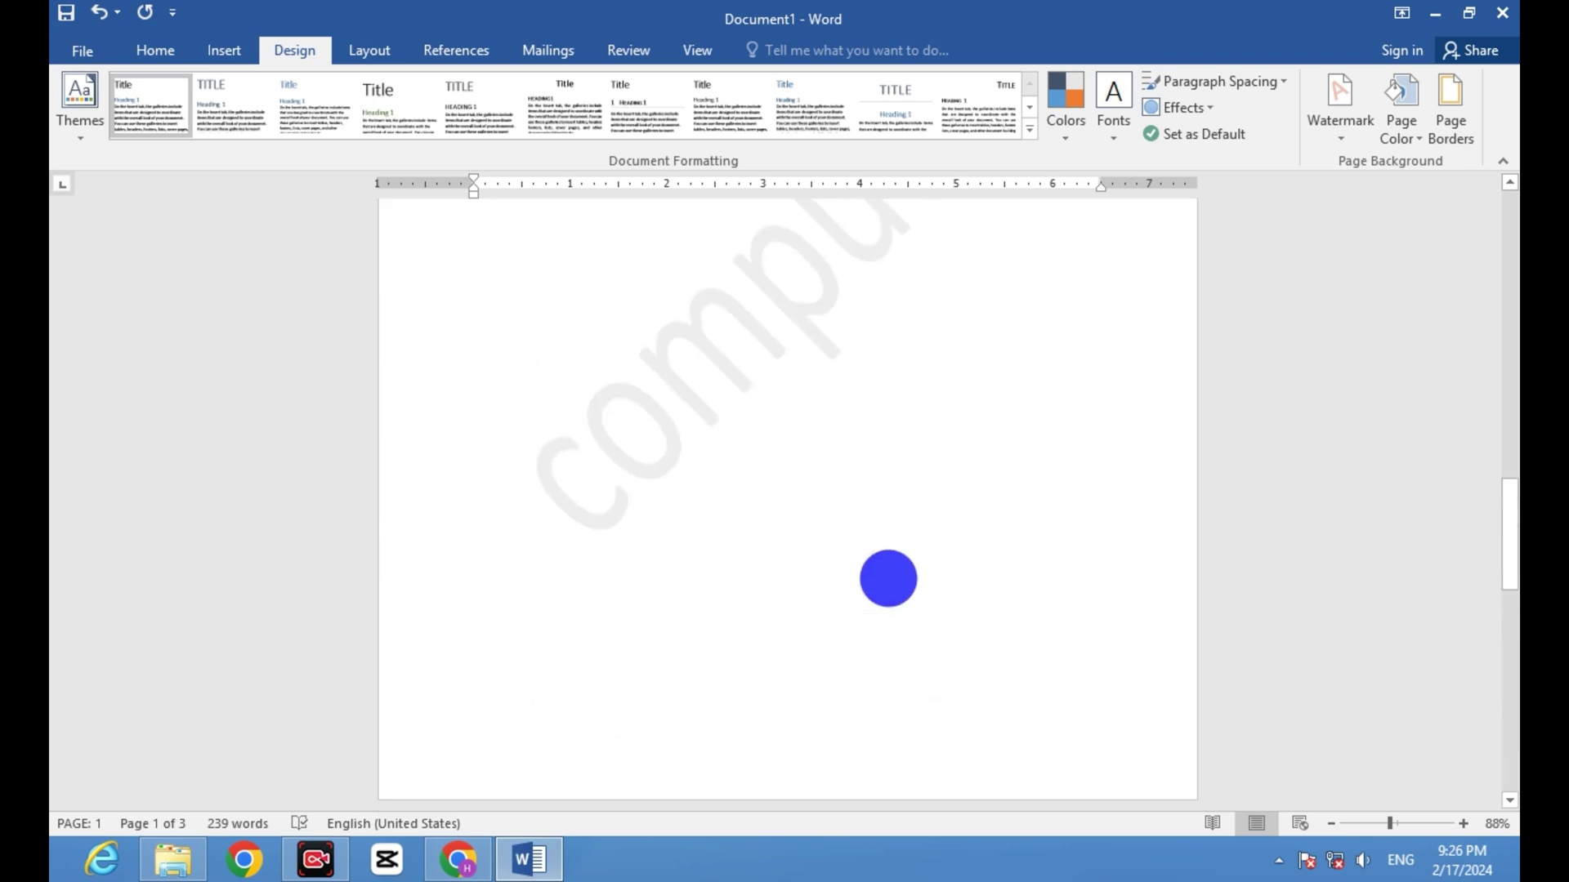
scroll(888, 578, up, 15)
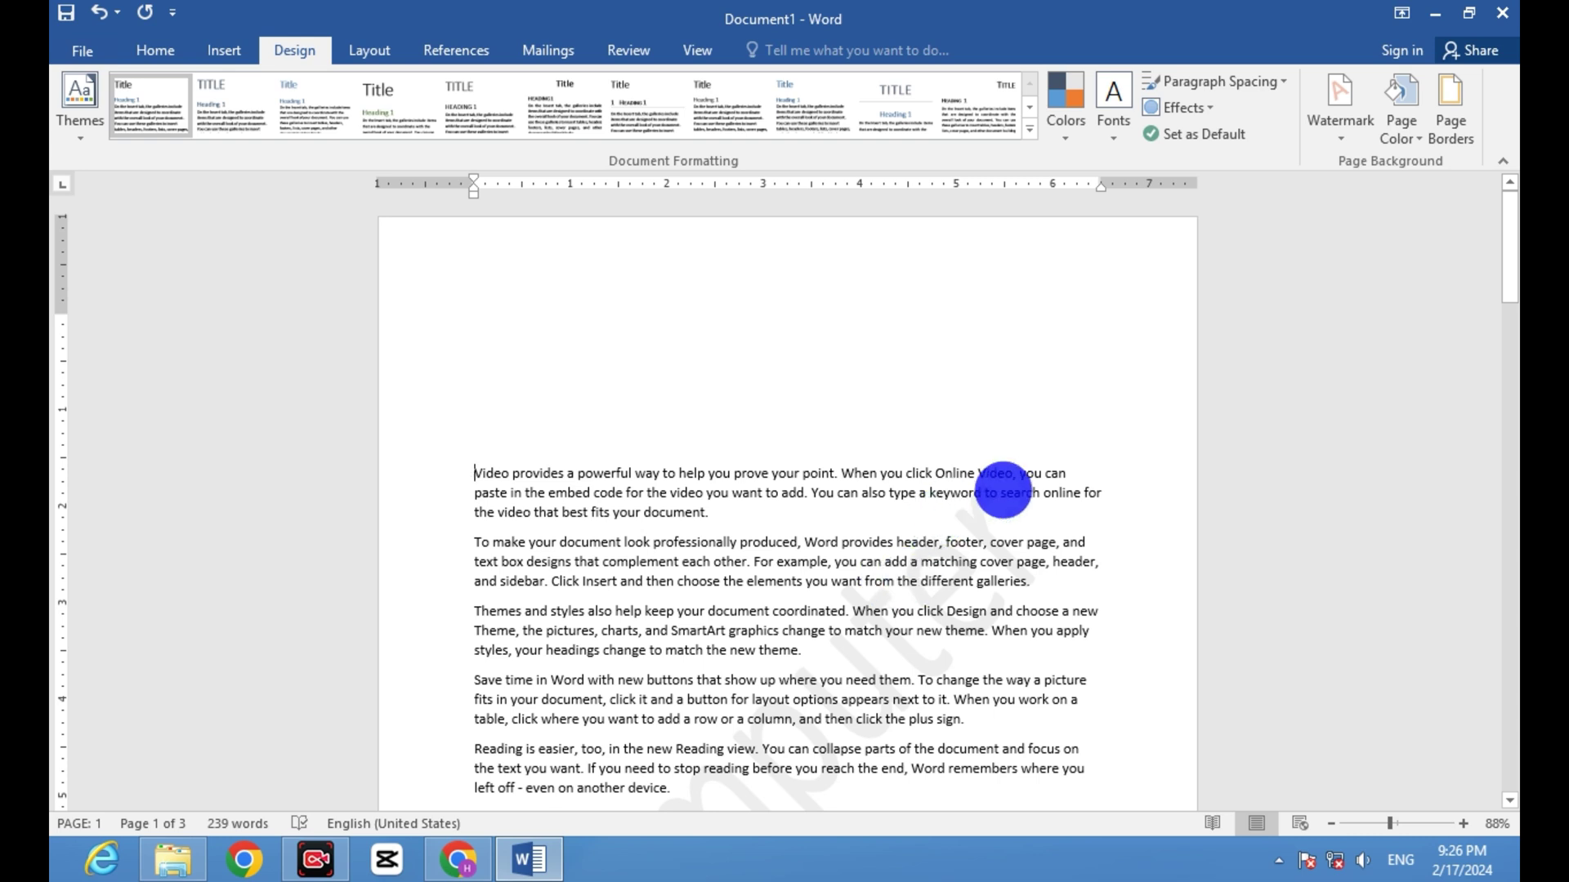
Turn off Semitransparent for the "computer" text watermark, apply the change and review the pages.
click(1359, 95)
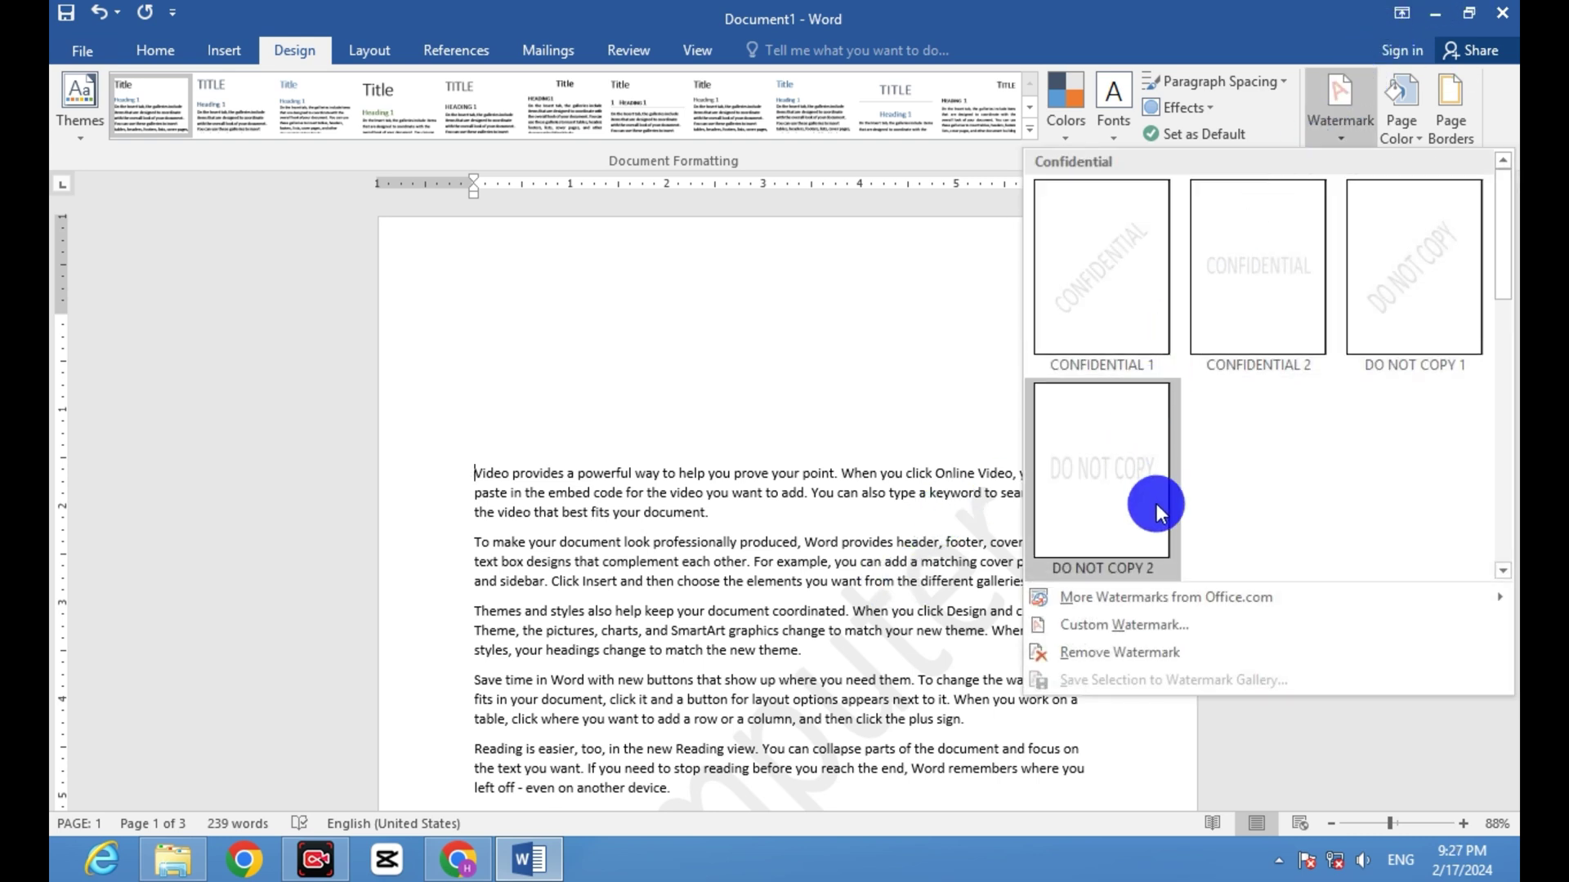
click(1143, 625)
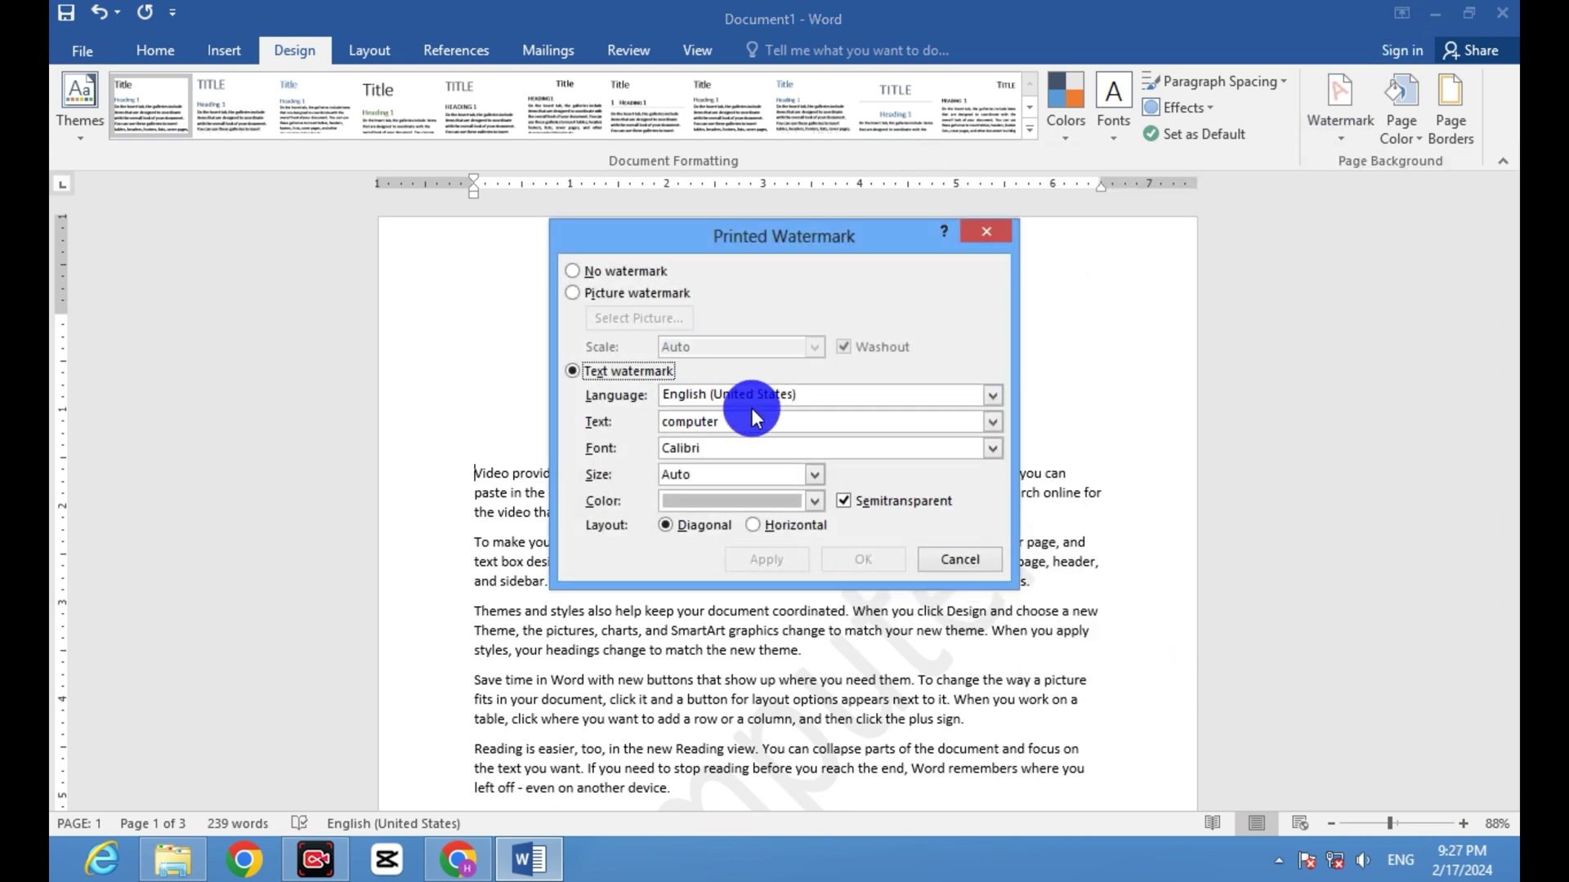
click(844, 501)
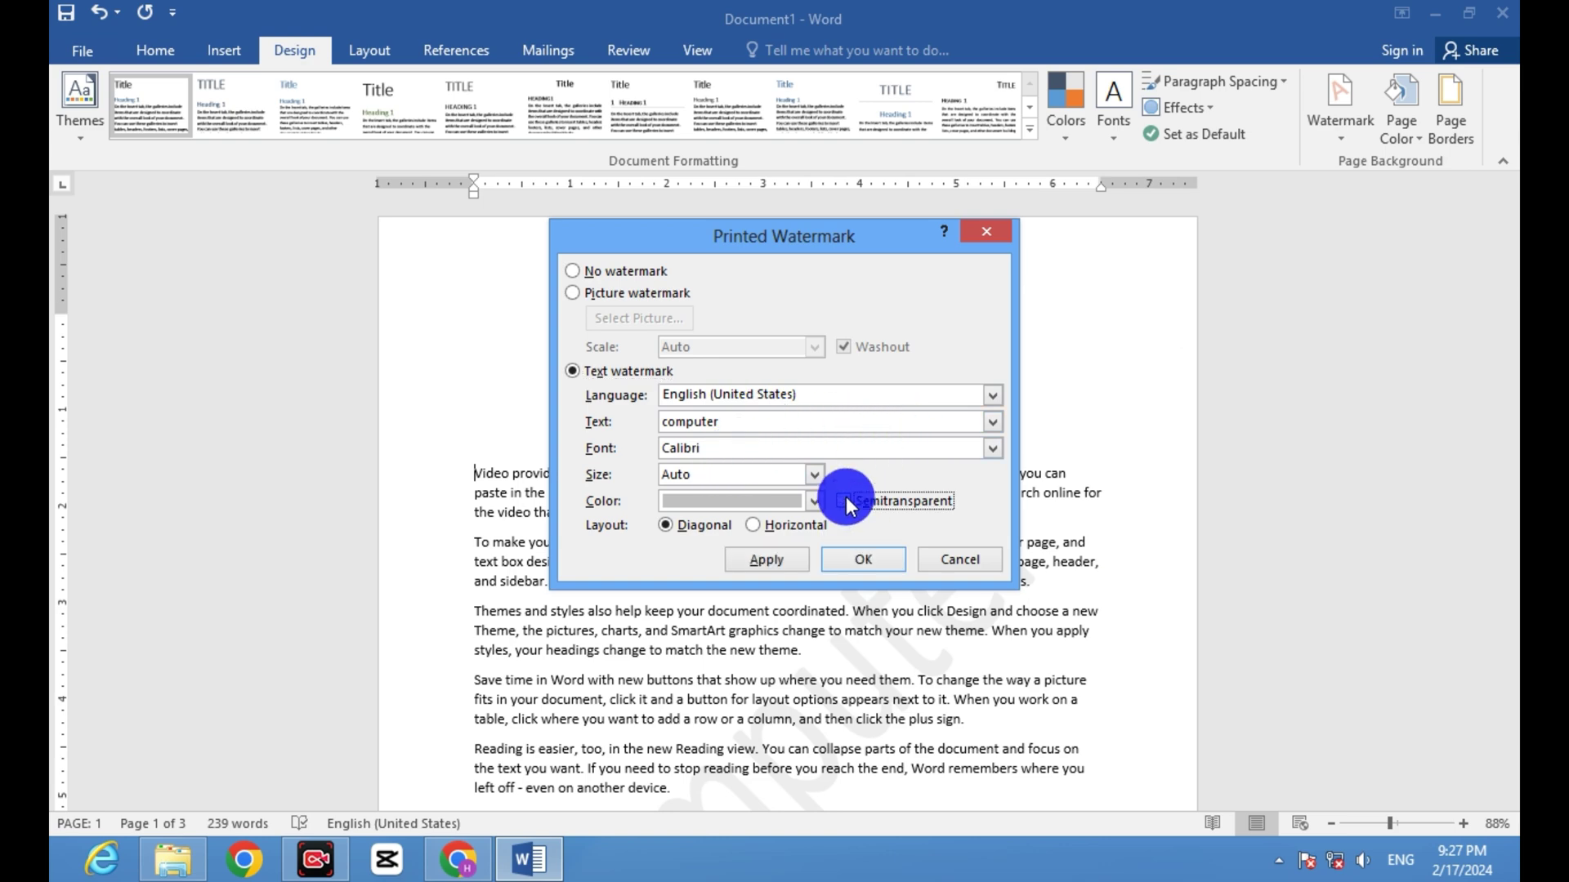
click(768, 558)
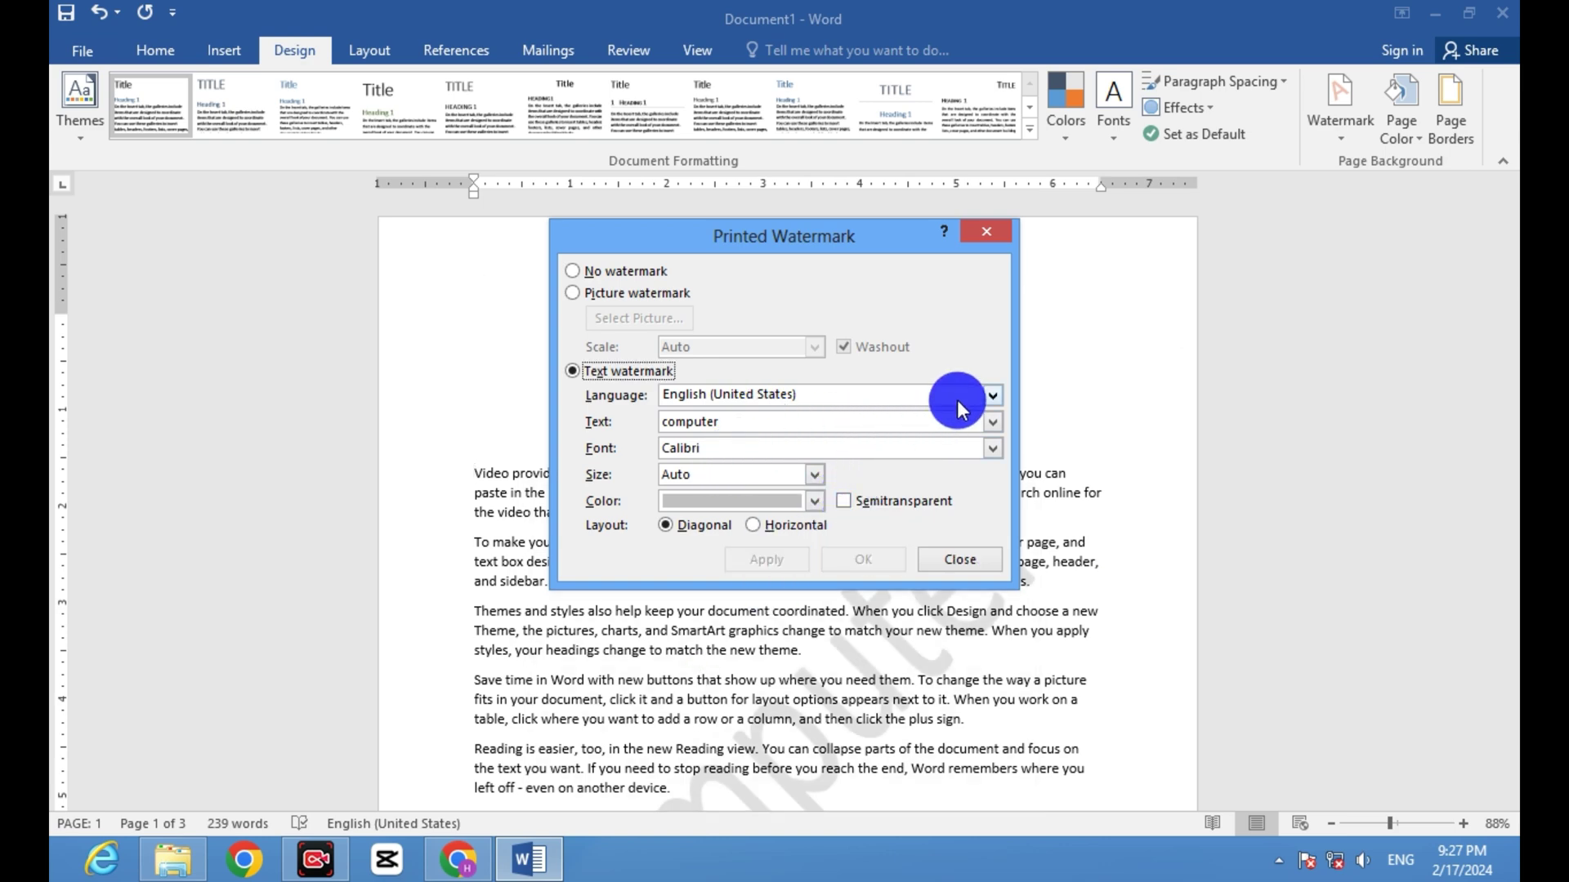
click(1004, 231)
scroll(946, 474, down, 8)
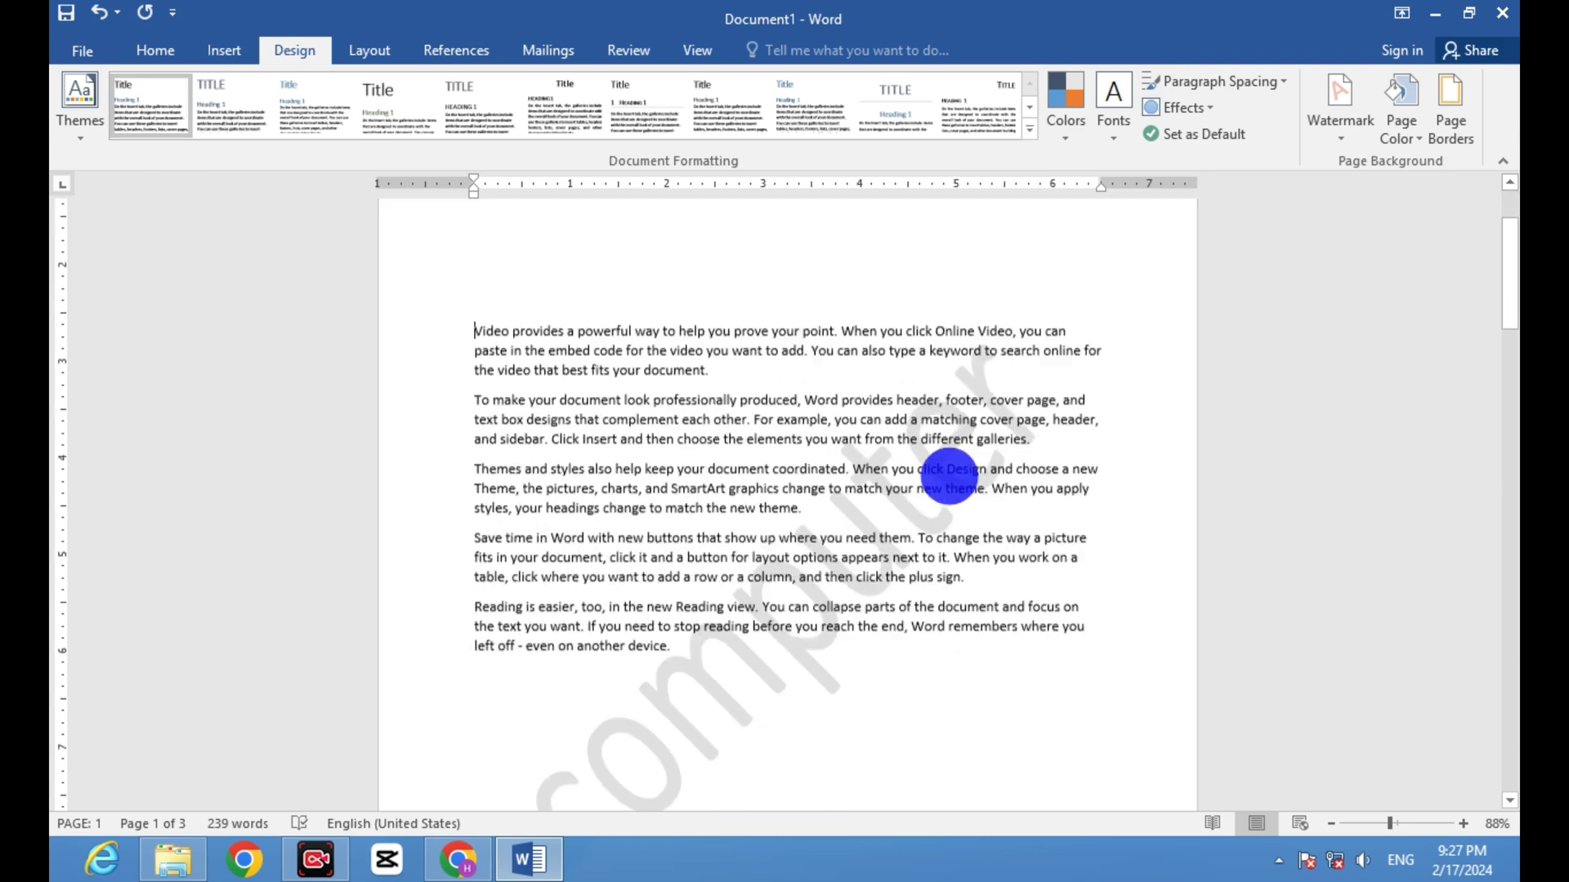
scroll(944, 478, up, 2)
scroll(944, 480, down, 10)
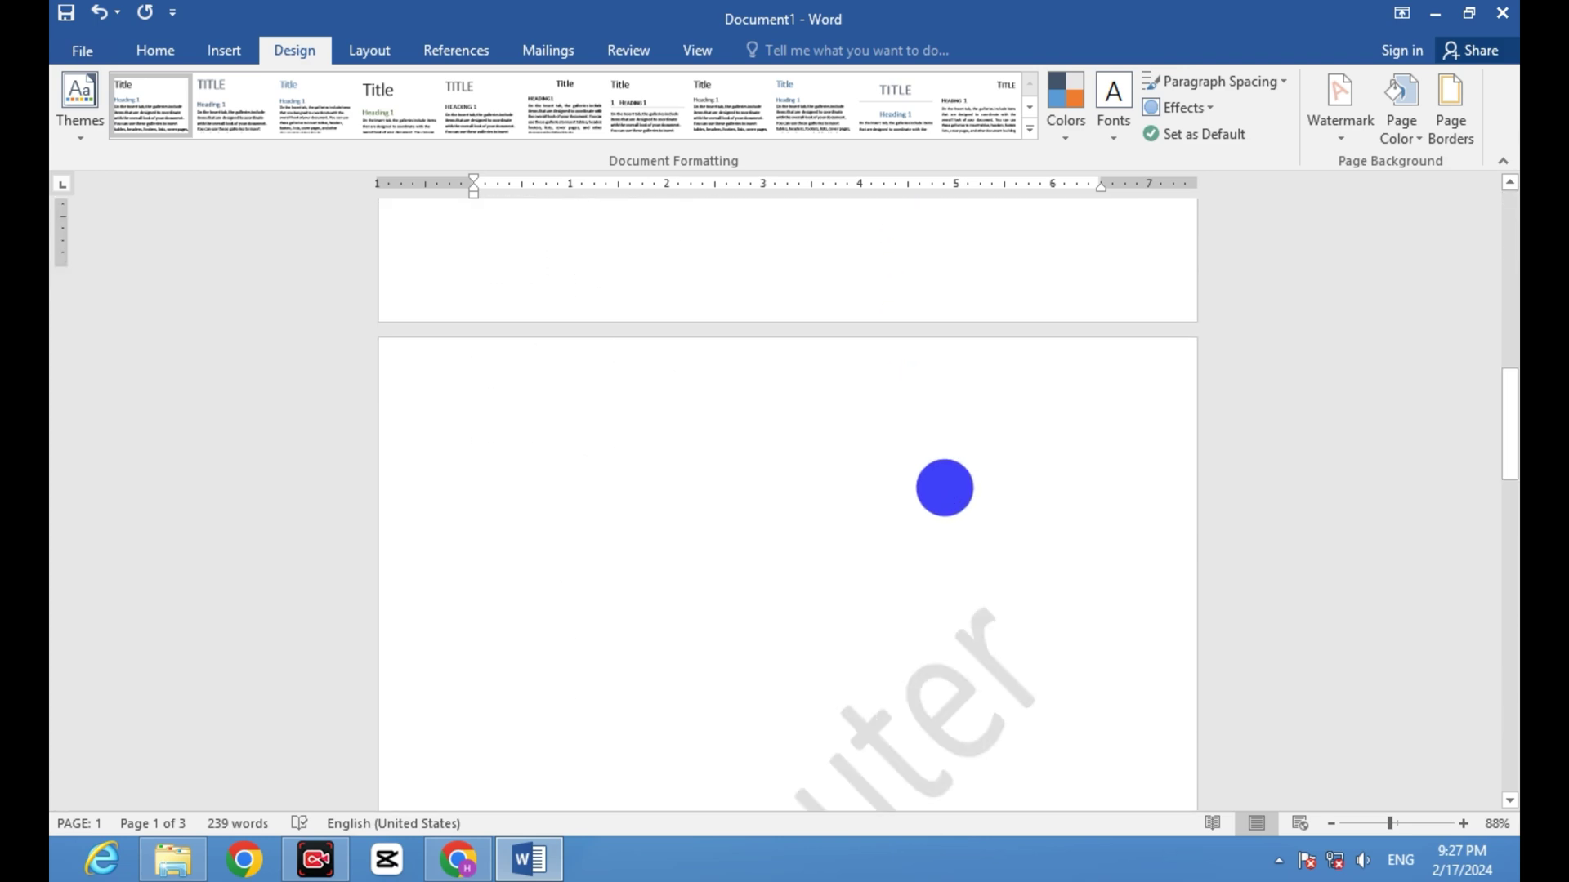
scroll(947, 490, up, 5)
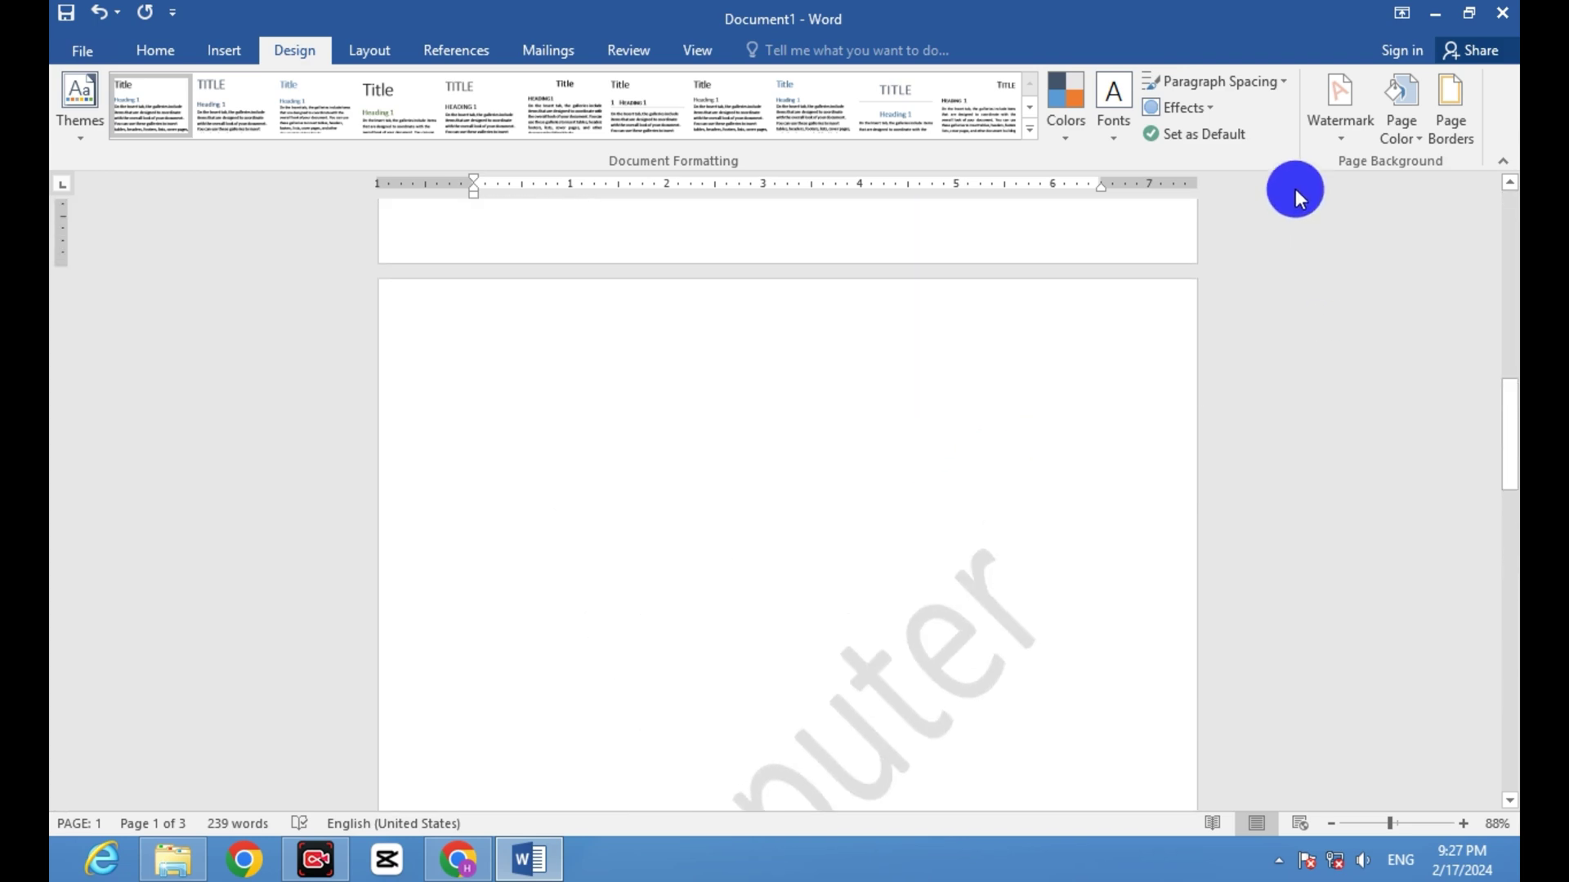
scroll(880, 512, down, 2)
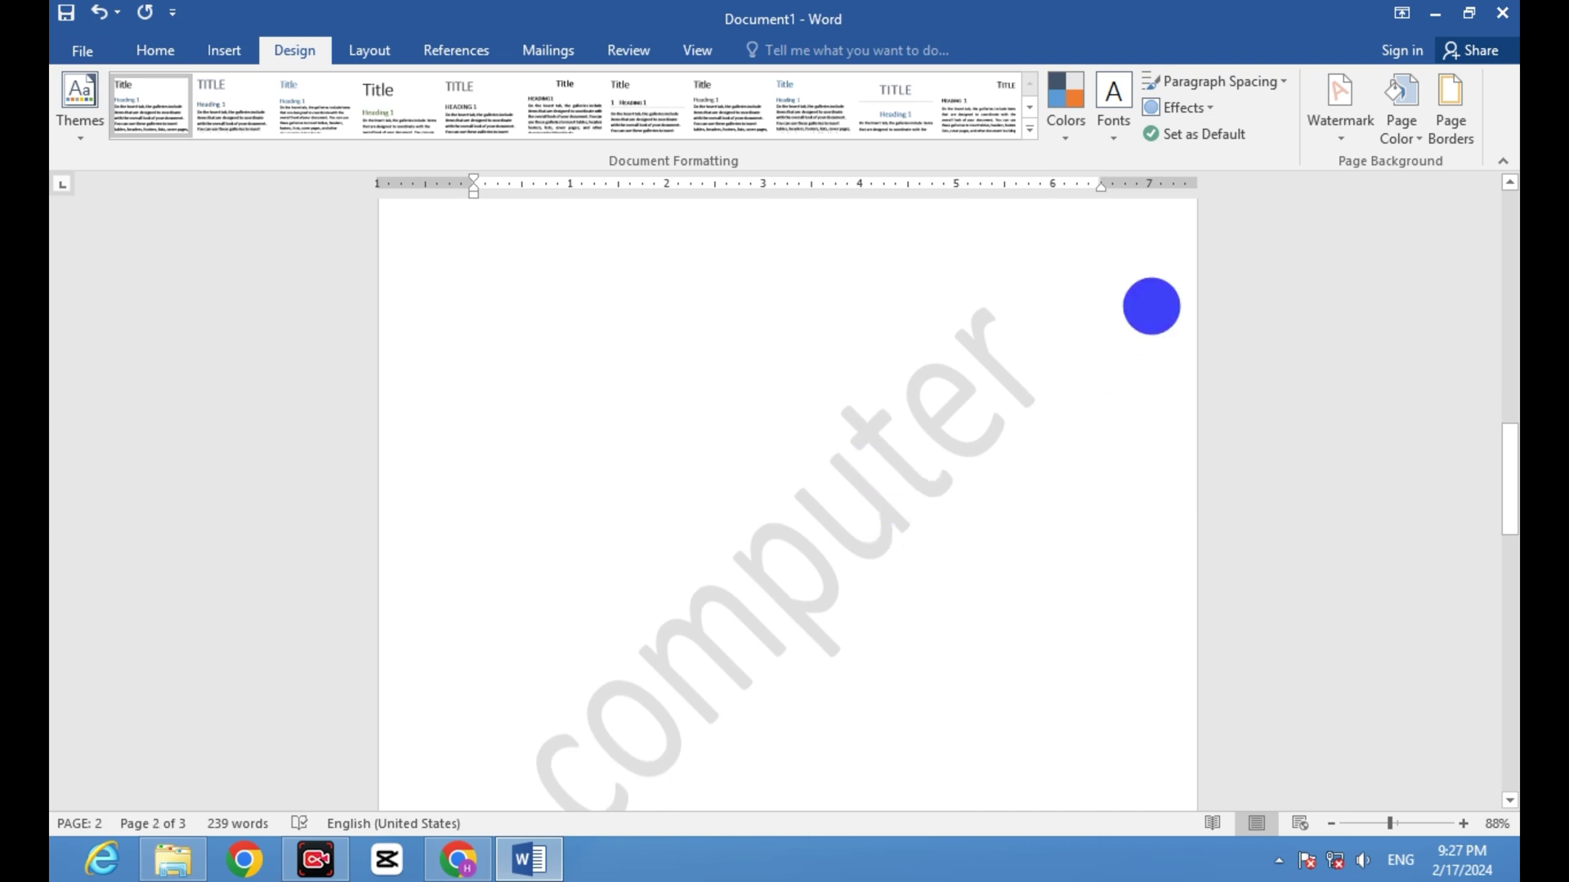
Remove the watermark from the document and check the pages back to the sample paragraphs.
click(1345, 137)
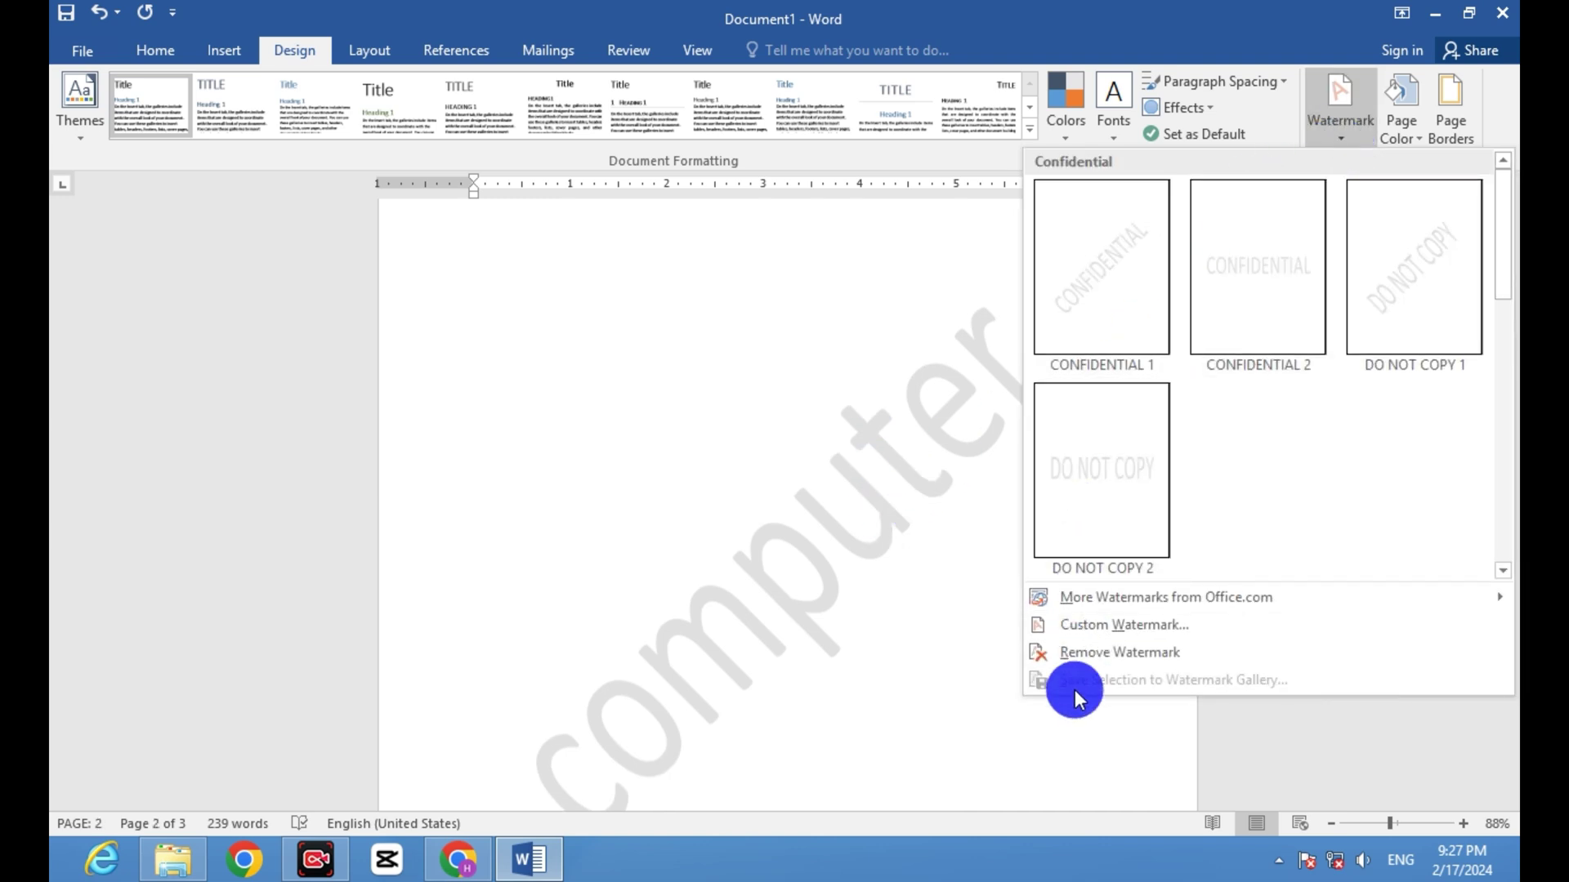
click(1075, 653)
scroll(976, 463, up, 8)
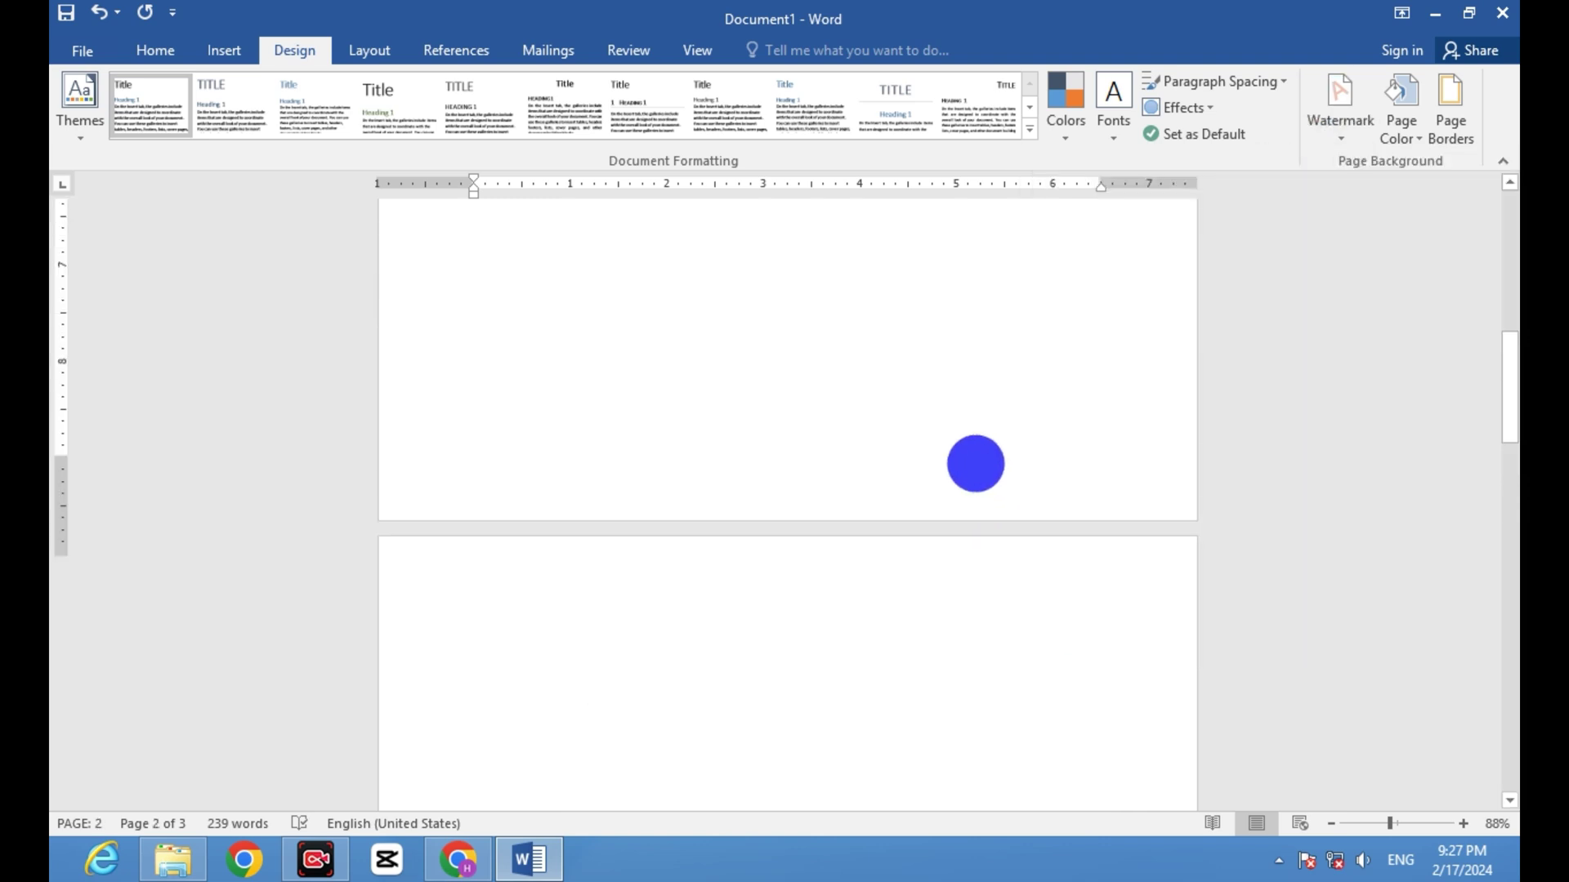
scroll(976, 463, up, 6)
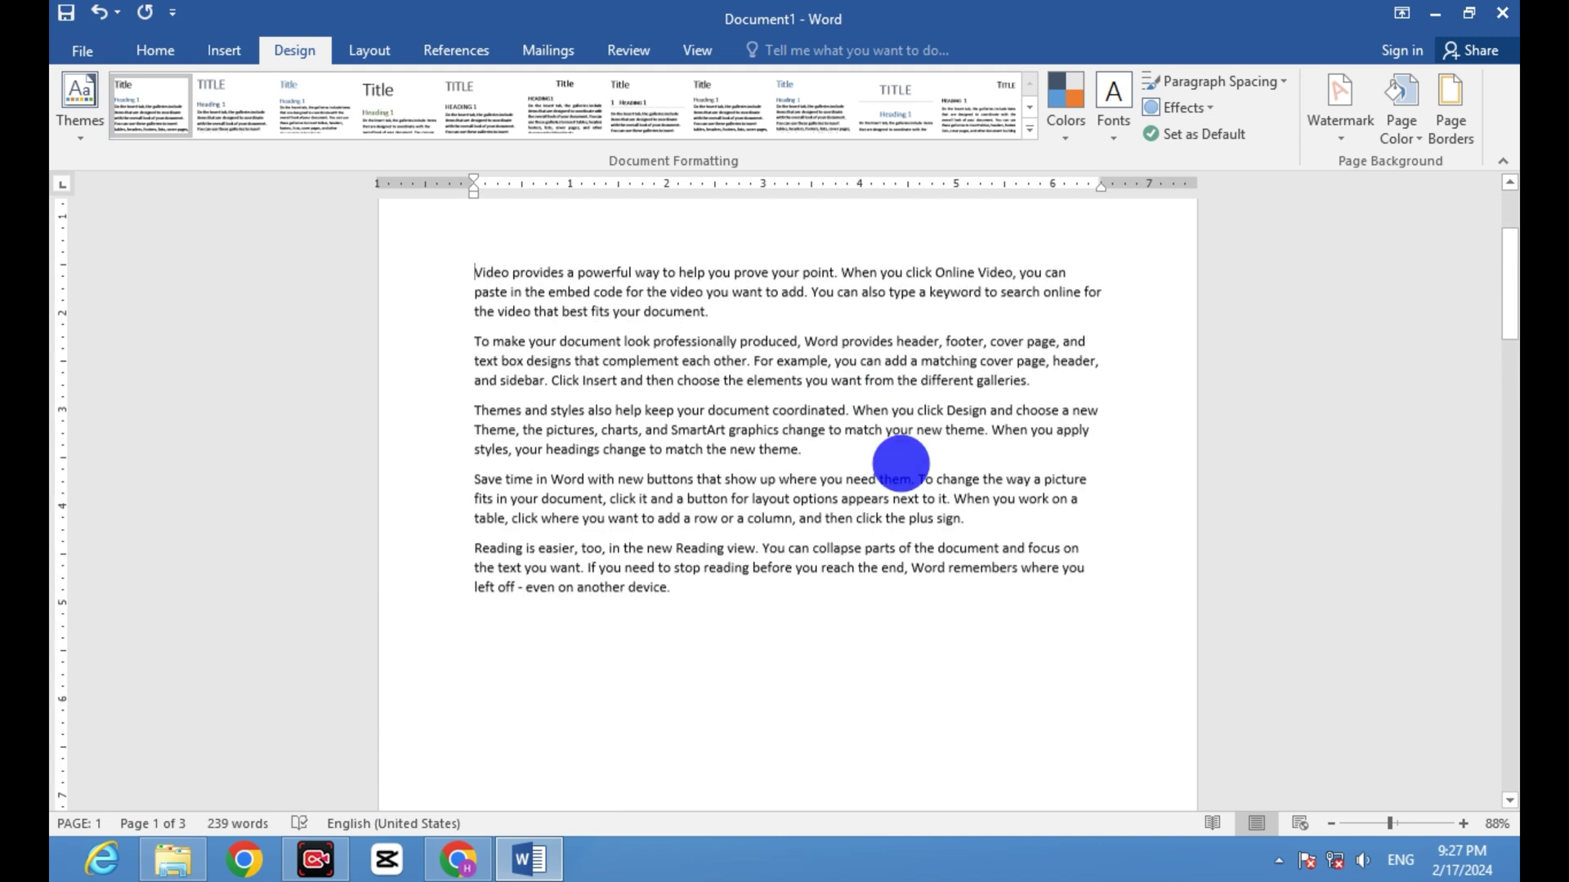